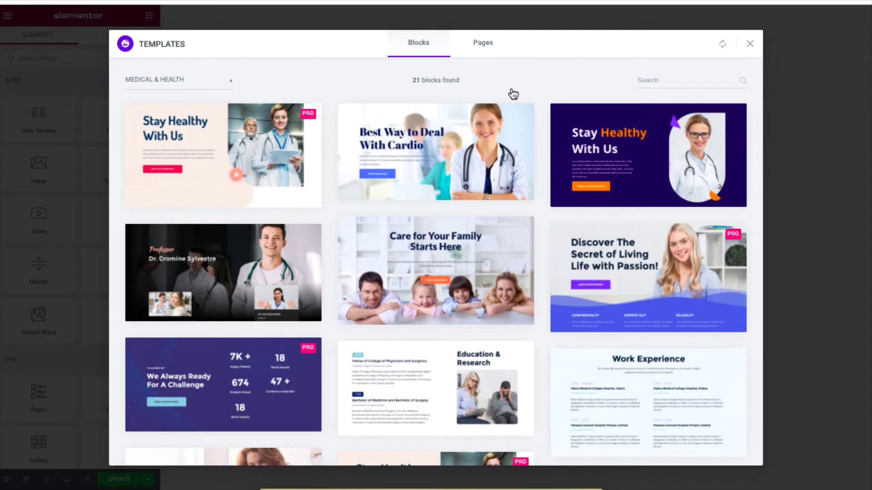
Step: Insert the "Best Way to Deal With Cardio" block and change its heading to "Boston Hospital"
{"action": "mouse_move", "coordinate": [361, 189]}
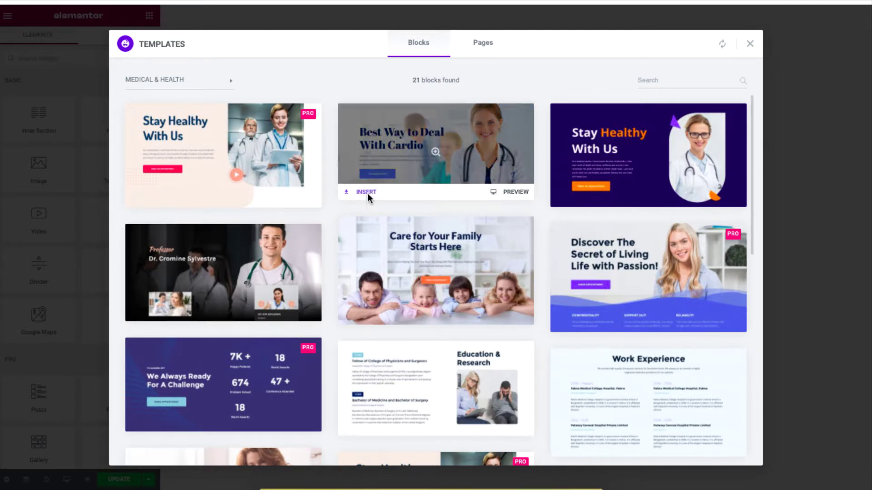
{"action": "left_click", "coordinate": [367, 193]}
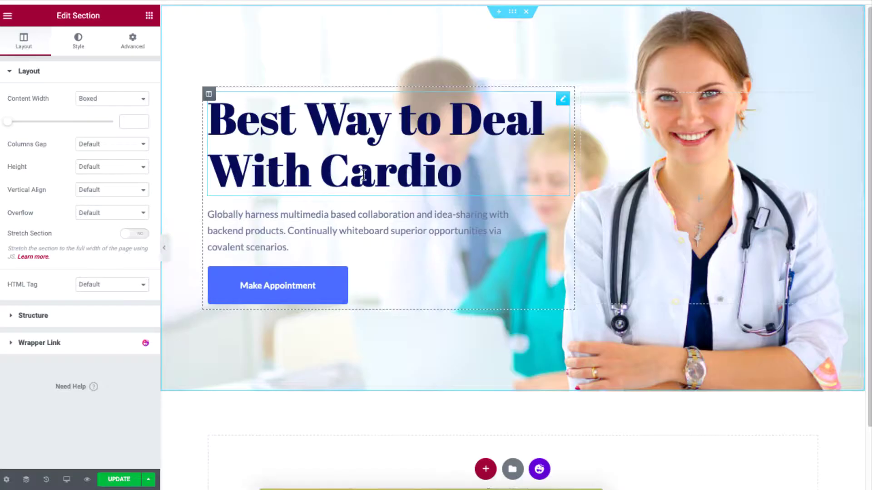
{"action": "left_click", "coordinate": [363, 175]}
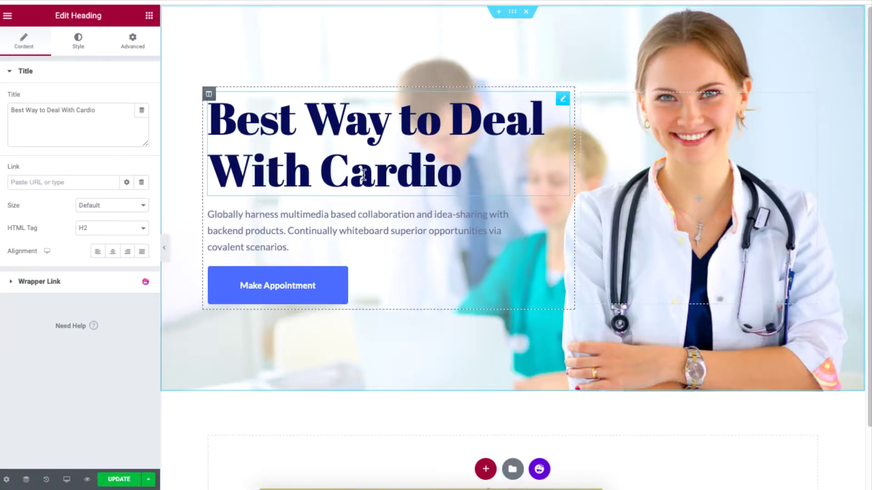
{"action": "triple_click", "coordinate": [62, 112]}
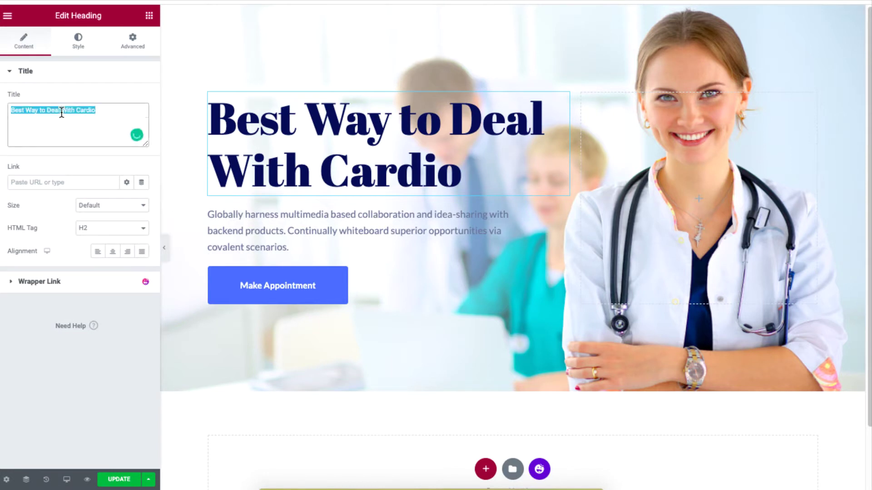
{"action": "type", "text": "Bost"}
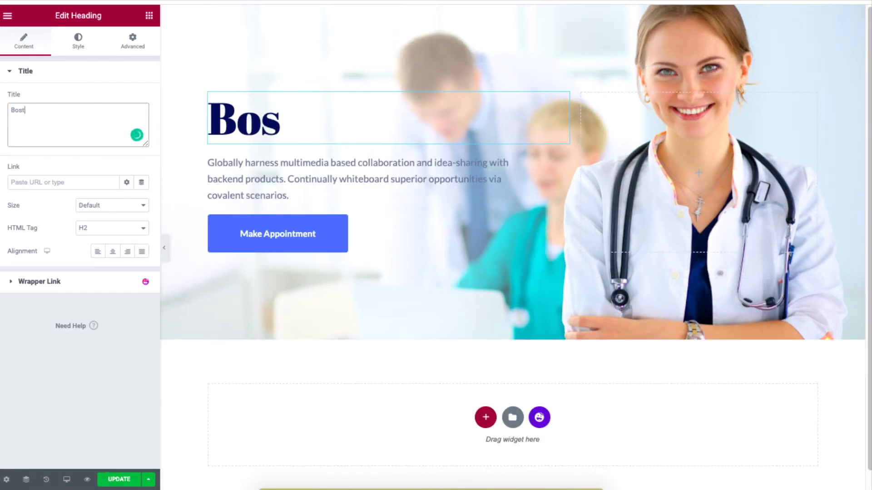
{"action": "type", "text": "on Hospital"}
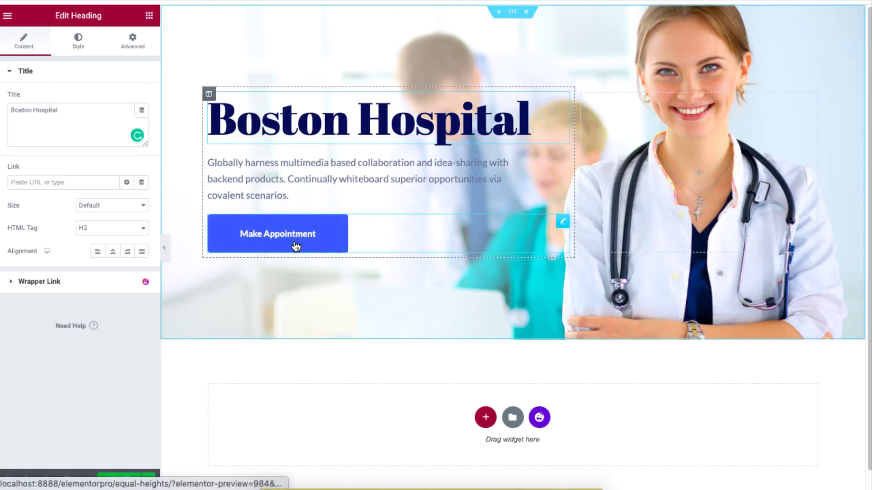
{"action": "left_click", "coordinate": [338, 240]}
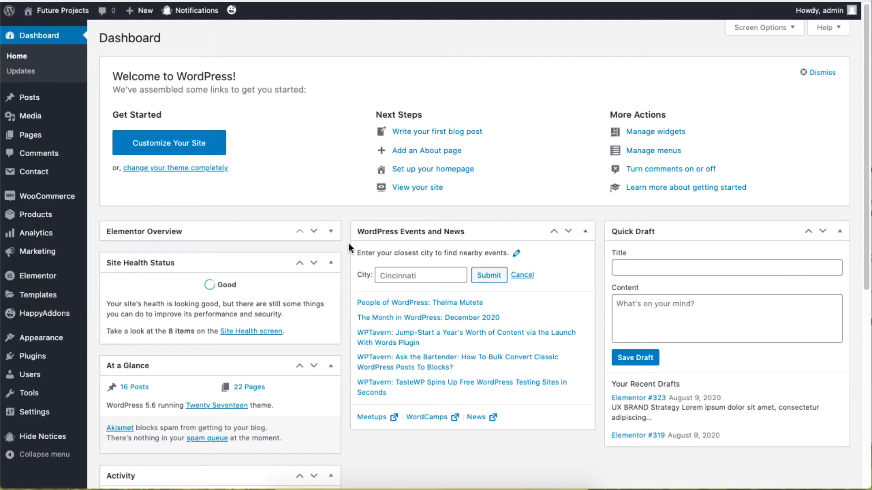
Step: Switch to the WordPress dashboard and create a new page titled "Form"
{"action": "mouse_move", "coordinate": [61, 137]}
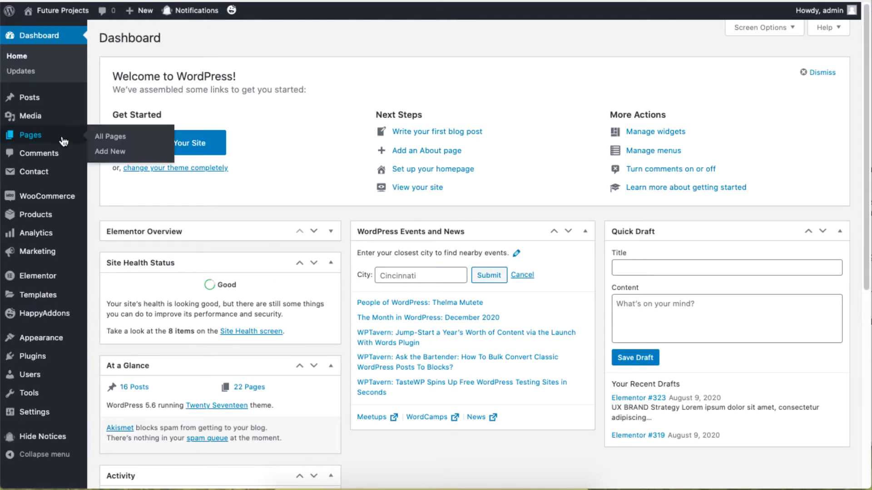
{"action": "left_click", "coordinate": [120, 155]}
{"action": "type", "text": "Form"}
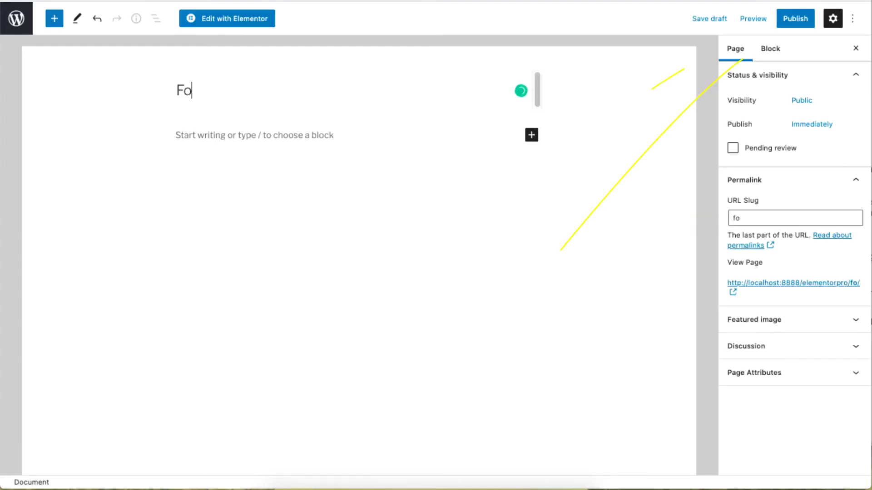
Step: Publish the Form page and open it for editing in Elementor
{"action": "left_click", "coordinate": [227, 19]}
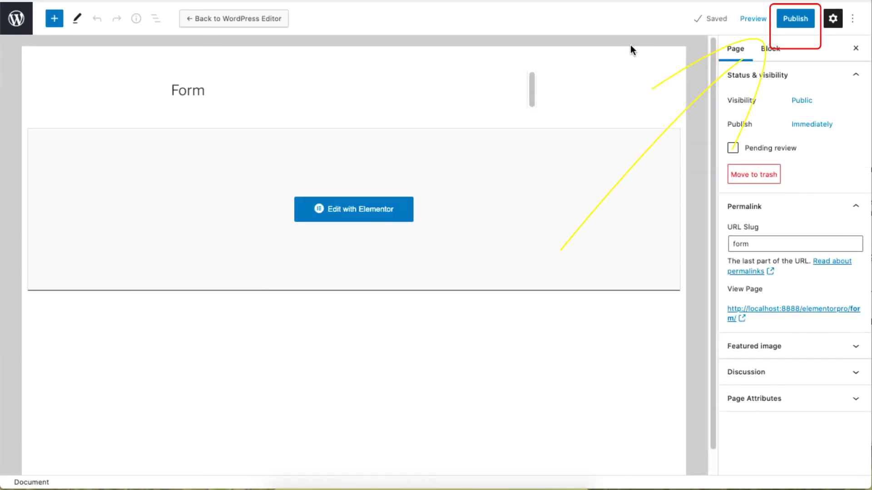
{"action": "left_click", "coordinate": [782, 20]}
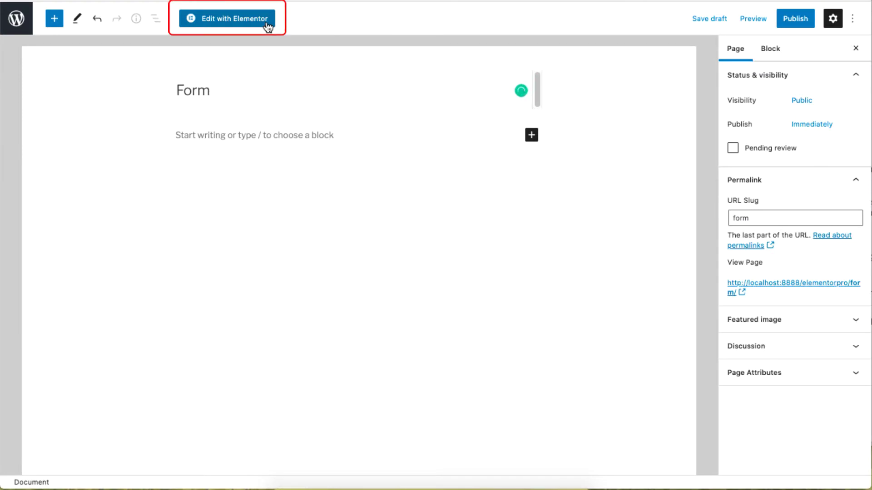
{"action": "left_click", "coordinate": [267, 24]}
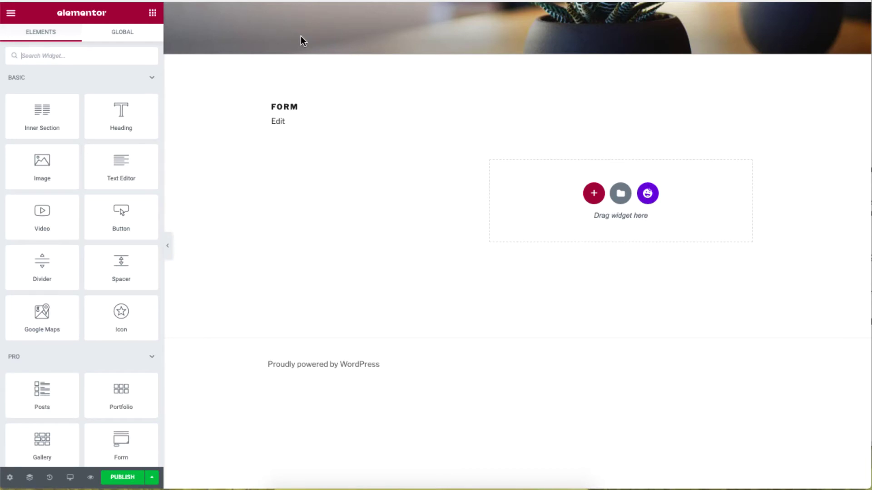
Step: Insert the login form block with the "natural" logo from the Contact category of the Happy Addons template library
{"action": "left_click", "coordinate": [647, 193]}
{"action": "left_click", "coordinate": [182, 85]}
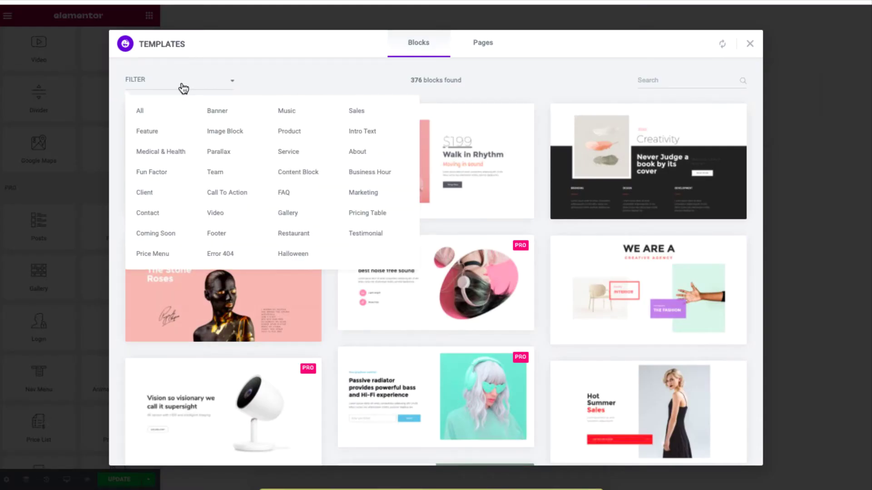
{"action": "left_click", "coordinate": [161, 214]}
{"action": "mouse_move", "coordinate": [577, 381]}
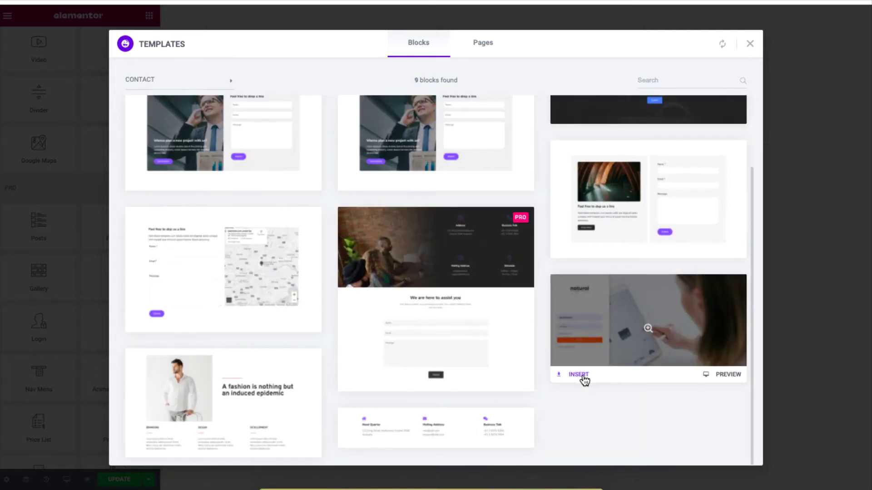
{"action": "left_click", "coordinate": [578, 374]}
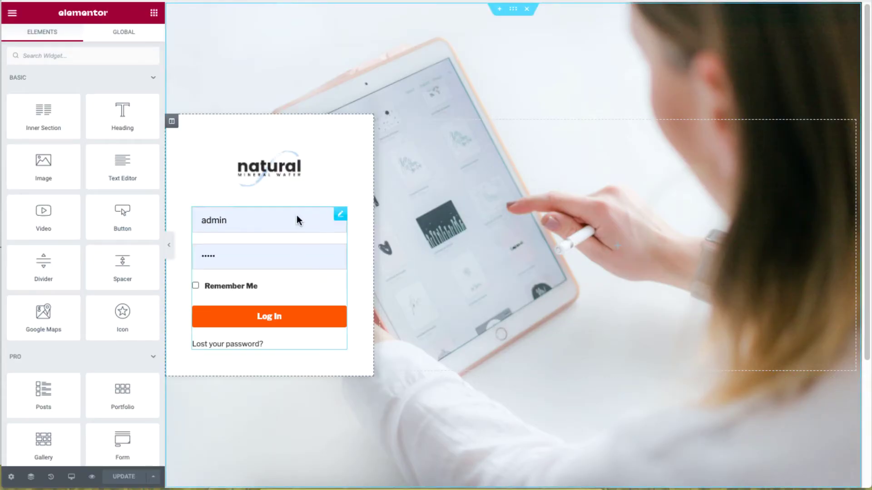
{"action": "left_click", "coordinate": [161, 214]}
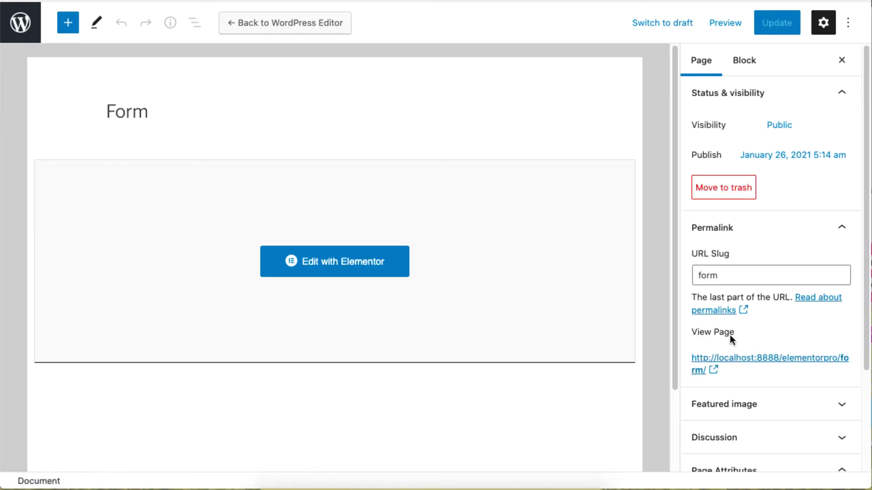
Step: Copy the Form page's link into the Make Appointment button's wrapper link and update the hospital page
{"action": "right_click", "coordinate": [698, 357]}
{"action": "left_click", "coordinate": [697, 357]}
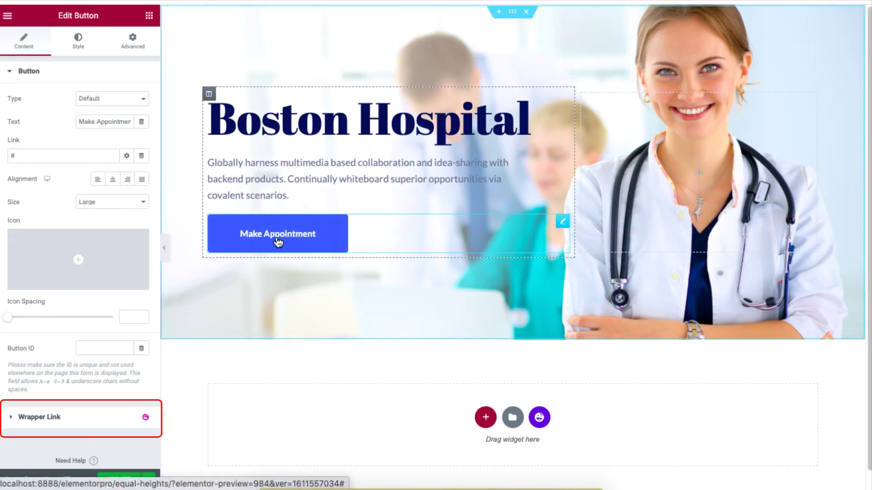
{"action": "left_click", "coordinate": [91, 430]}
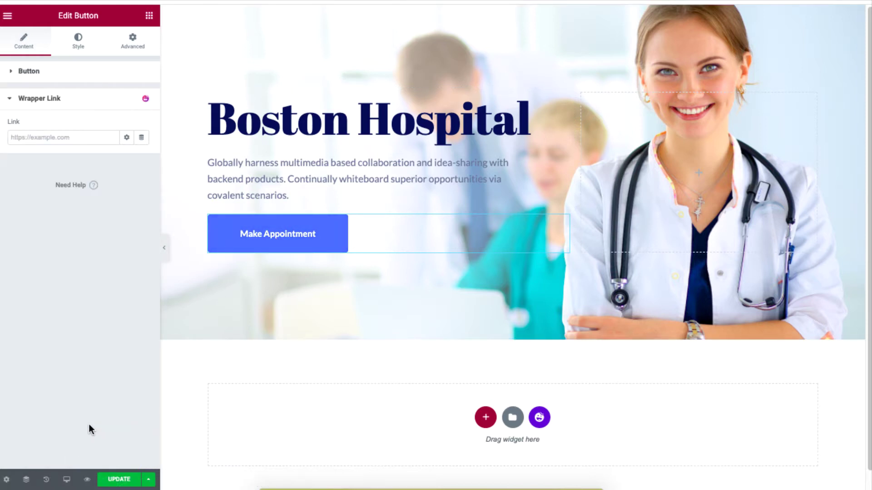
{"action": "right_click", "coordinate": [73, 137]}
{"action": "left_click", "coordinate": [121, 223]}
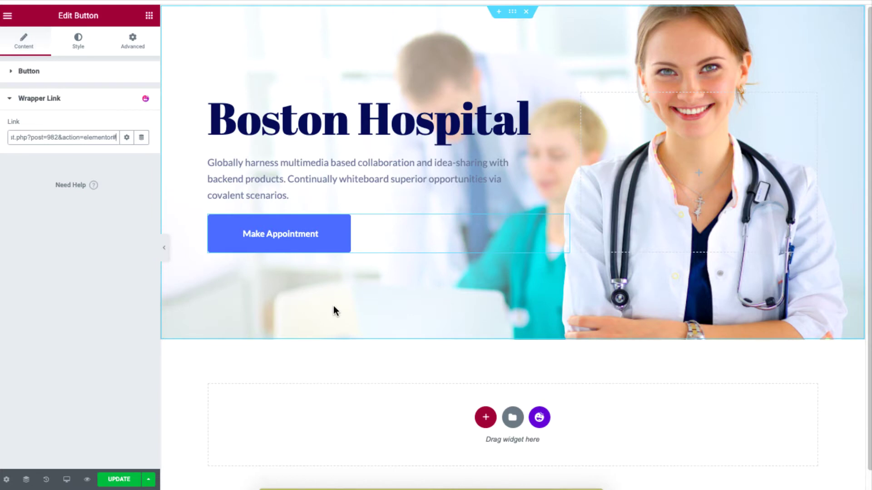
{"action": "left_click", "coordinate": [121, 480]}
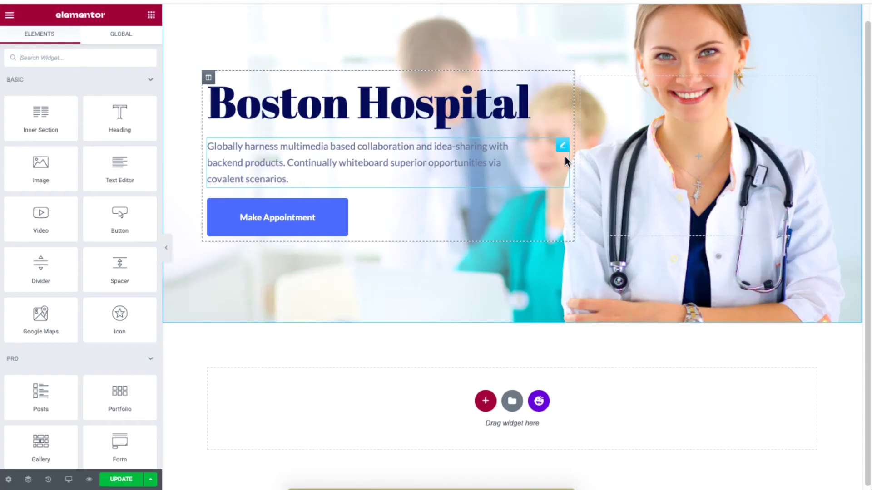
Step: Insert the "Work Experience" block from the Medical & Health template category into the empty area below the hero section
{"action": "left_click", "coordinate": [540, 400]}
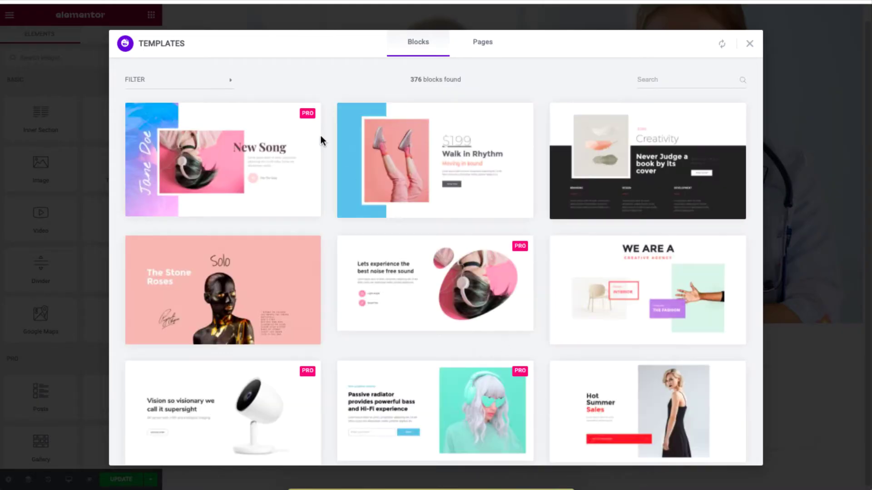
{"action": "left_click", "coordinate": [227, 85]}
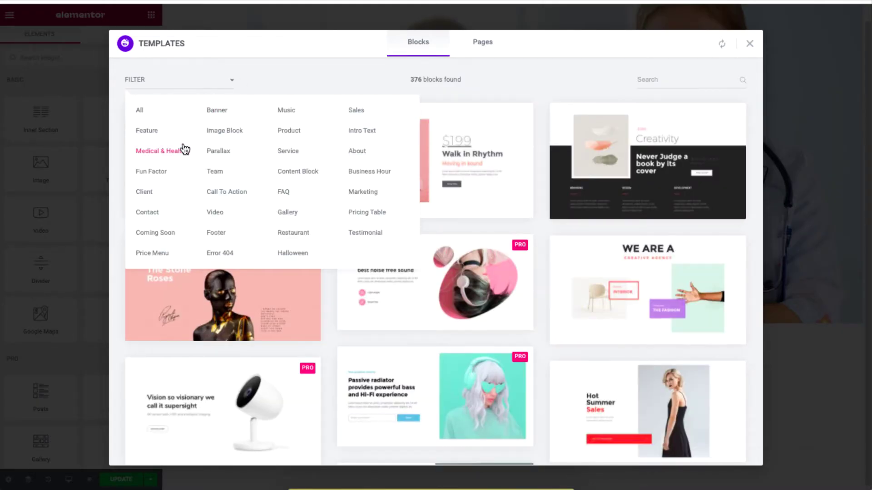
{"action": "left_click", "coordinate": [161, 154]}
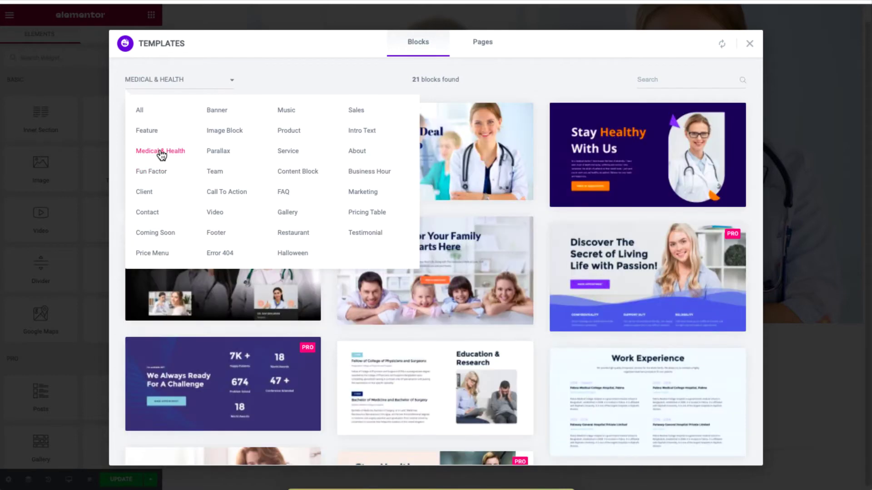
{"action": "mouse_move", "coordinate": [623, 387]}
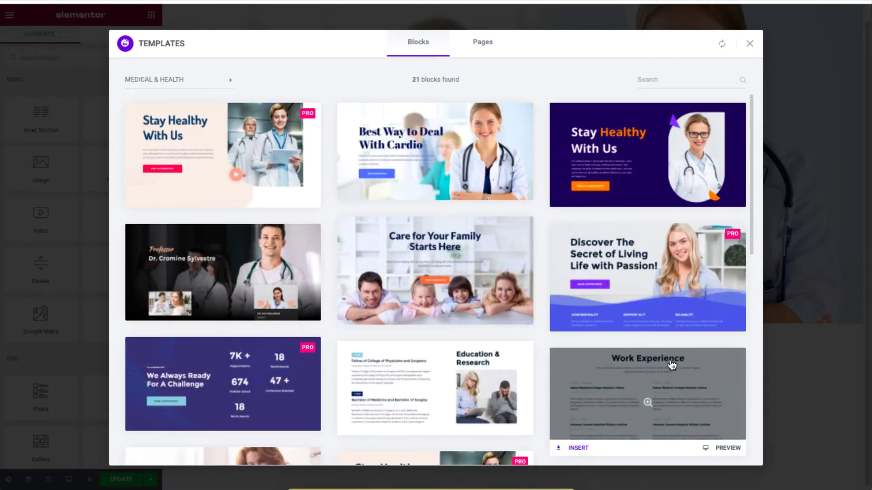
{"action": "left_click", "coordinate": [578, 449]}
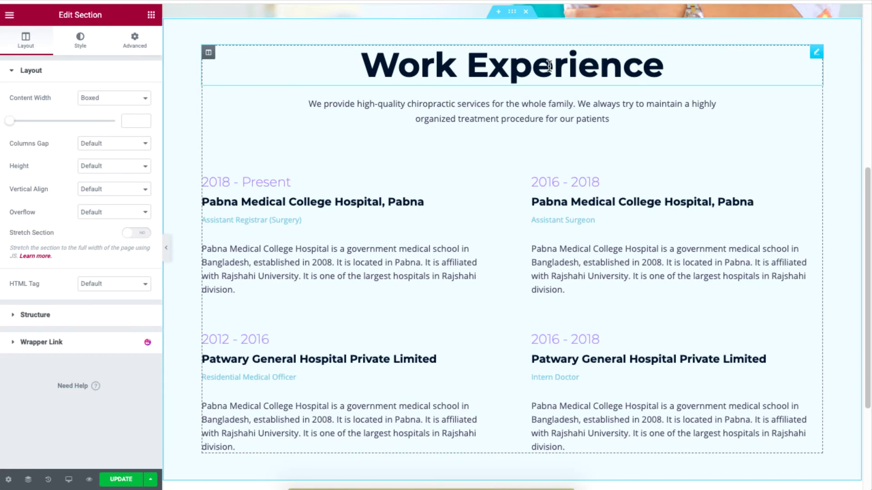
Step: Change the "Work Experience" heading to "Our Department"
{"action": "left_click", "coordinate": [549, 66]}
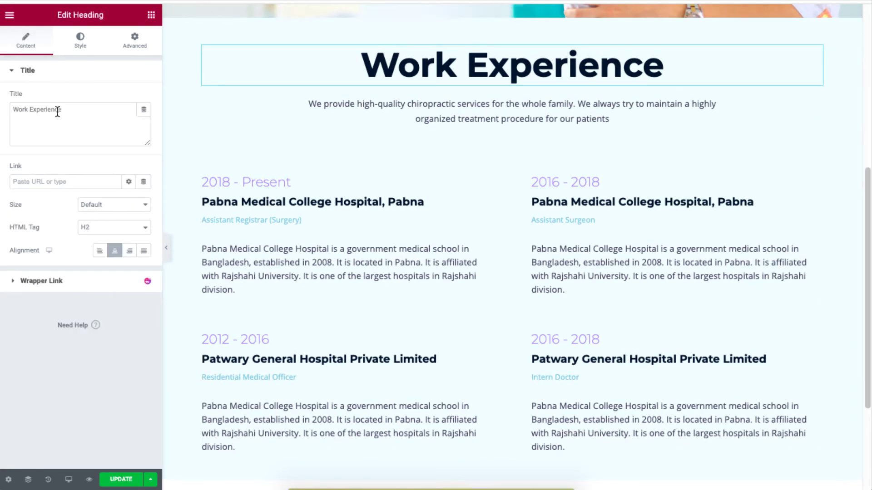
{"action": "key", "text": "ctrl+a"}
{"action": "type", "text": "Our Department"}
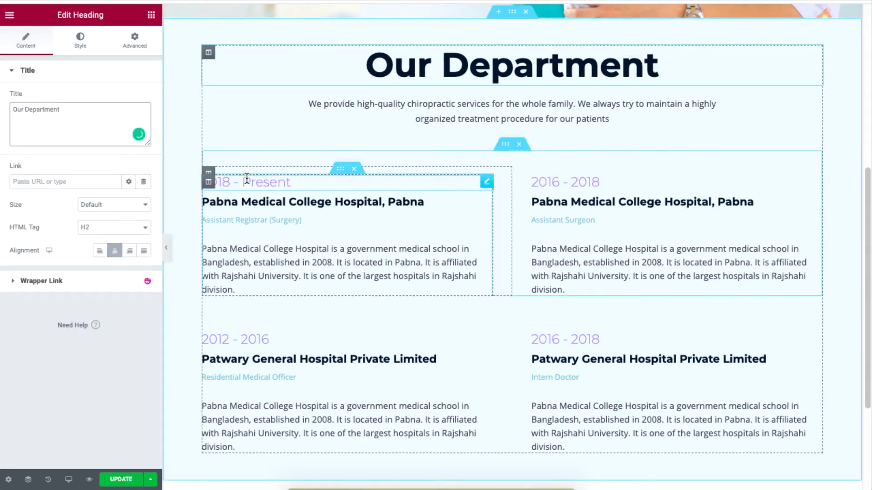
Step: Delete the date headings above all four hospital entries in the Our Department section
{"action": "right_click", "coordinate": [247, 179]}
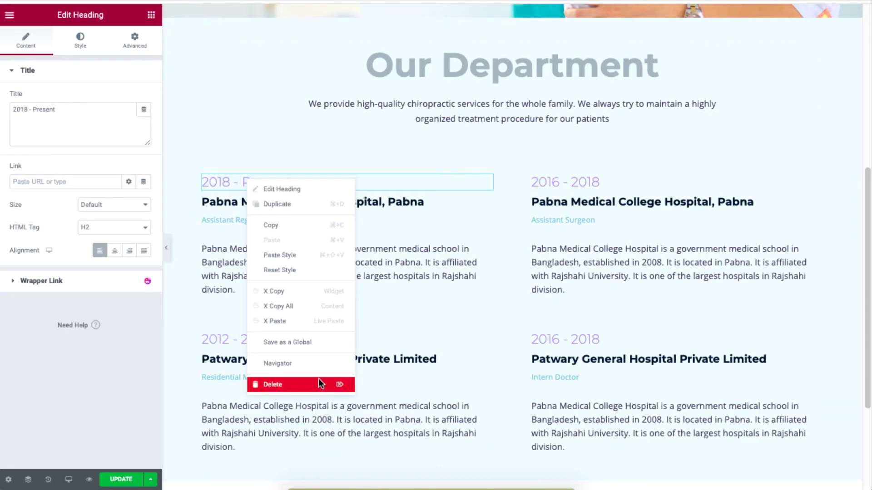
{"action": "left_click", "coordinate": [320, 384]}
{"action": "right_click", "coordinate": [269, 342]}
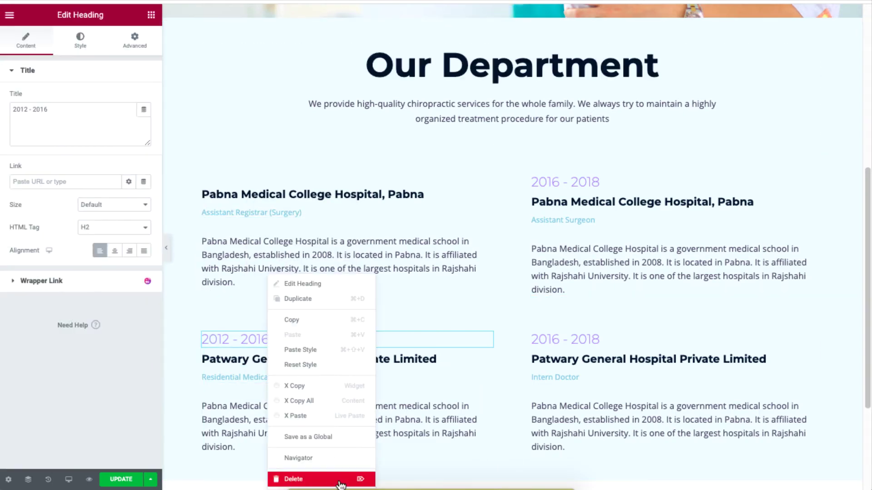
{"action": "left_click", "coordinate": [340, 484]}
{"action": "right_click", "coordinate": [572, 184]}
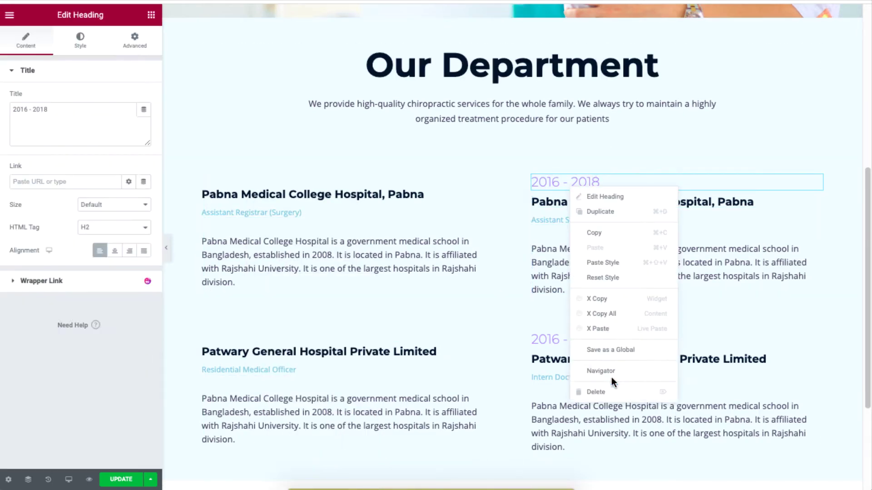
{"action": "left_click", "coordinate": [613, 391]}
{"action": "right_click", "coordinate": [576, 317]}
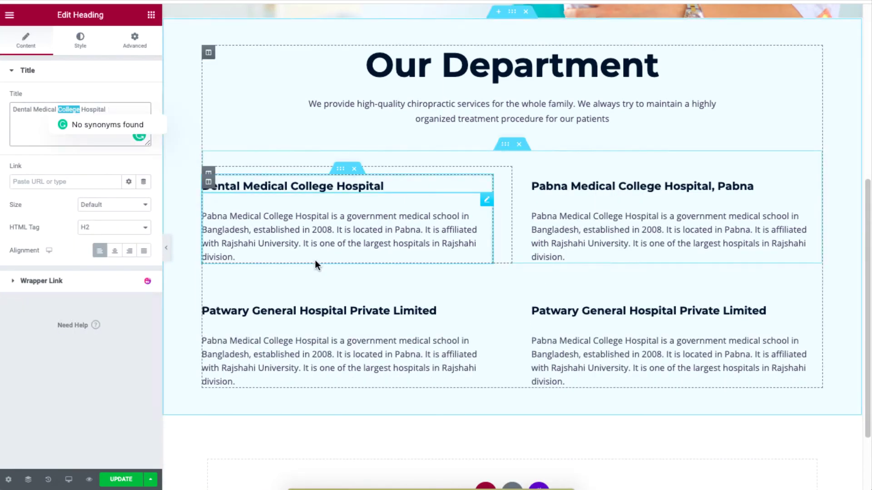
Step: Rename the "Patwary General Hospital" heading under the dental entry to "Cancer Center" and the "Pabna Medical College Hospital, Pabna" heading to "Neurology Department"
{"action": "left_click", "coordinate": [314, 261]}
{"action": "left_click", "coordinate": [295, 301]}
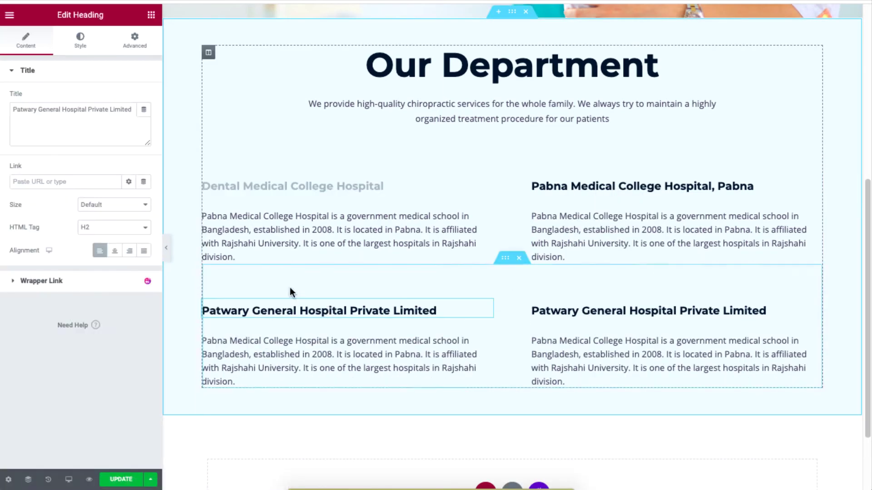
{"action": "triple_click", "coordinate": [73, 110]}
{"action": "type", "text": "Cancer Center"}
{"action": "left_click", "coordinate": [623, 184]}
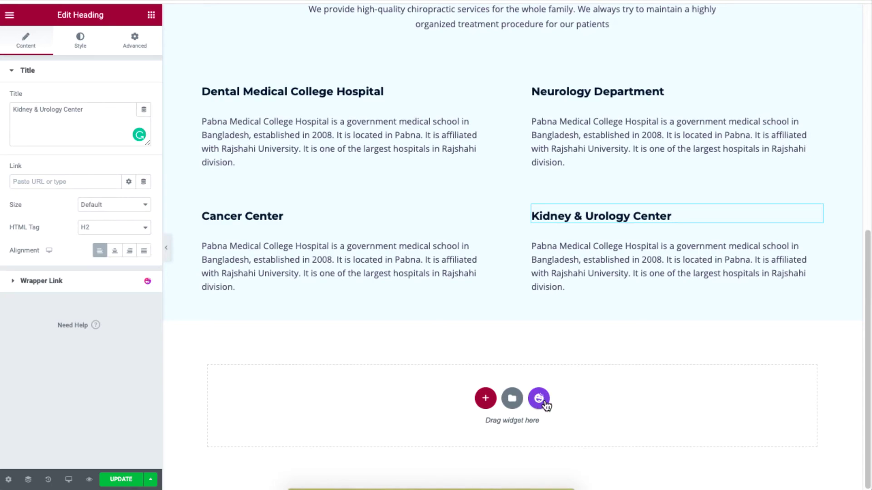
Step: Insert the "our Product Team" block from the Team template category into the empty area below the Our Department section
{"action": "left_click", "coordinate": [539, 399]}
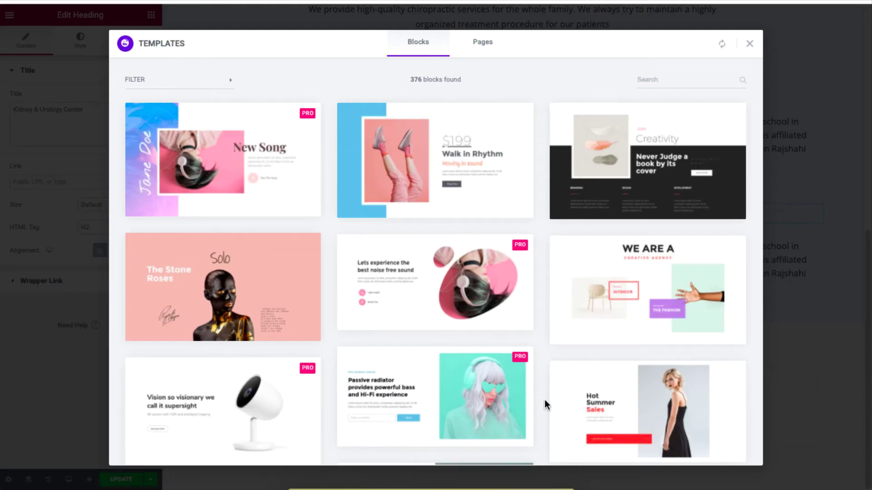
{"action": "left_click", "coordinate": [205, 86]}
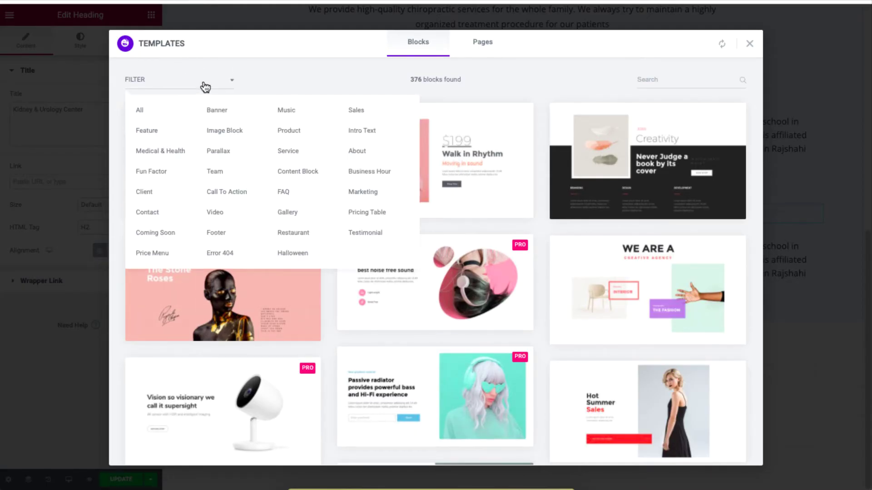
{"action": "left_click", "coordinate": [238, 170]}
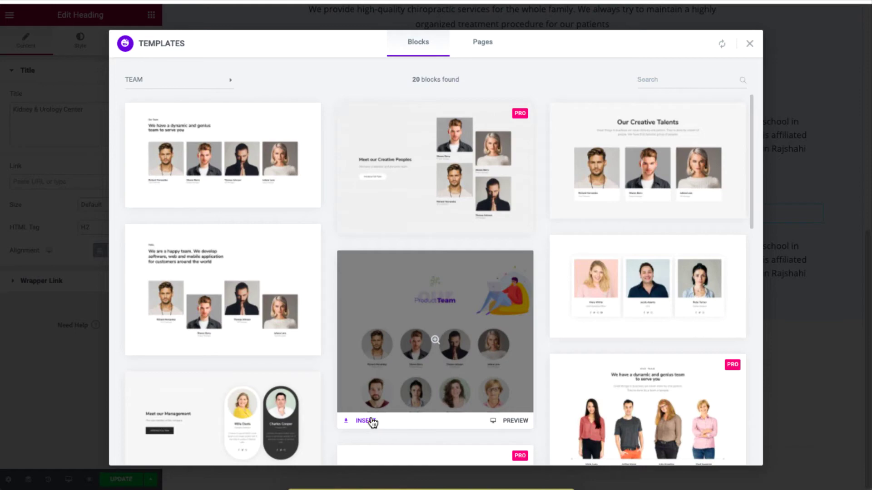
{"action": "left_click", "coordinate": [370, 420]}
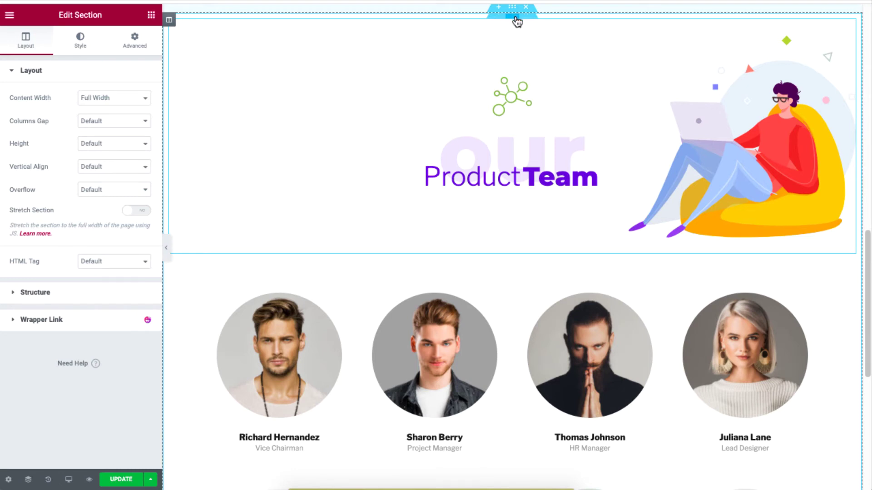
Step: Remove the background illustration from the inserted team section and change its "Product Team" heading to only "Experts" as the center text
{"action": "left_click", "coordinate": [88, 50]}
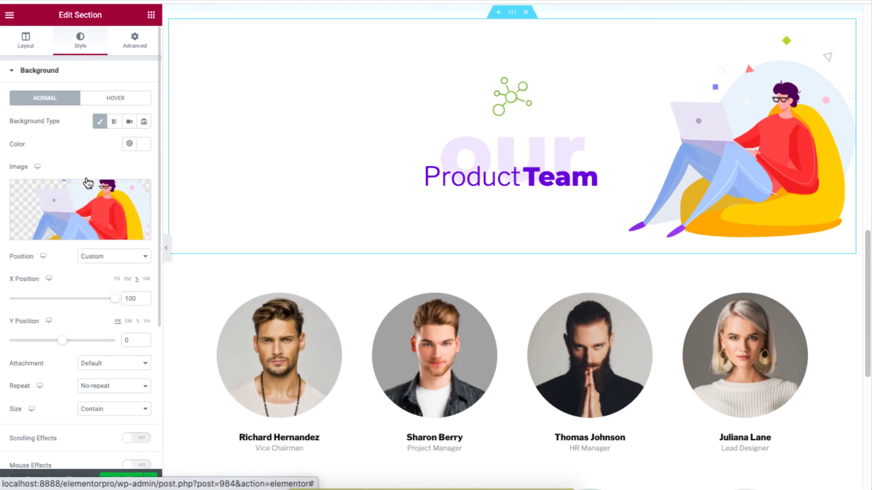
{"action": "left_click", "coordinate": [140, 195]}
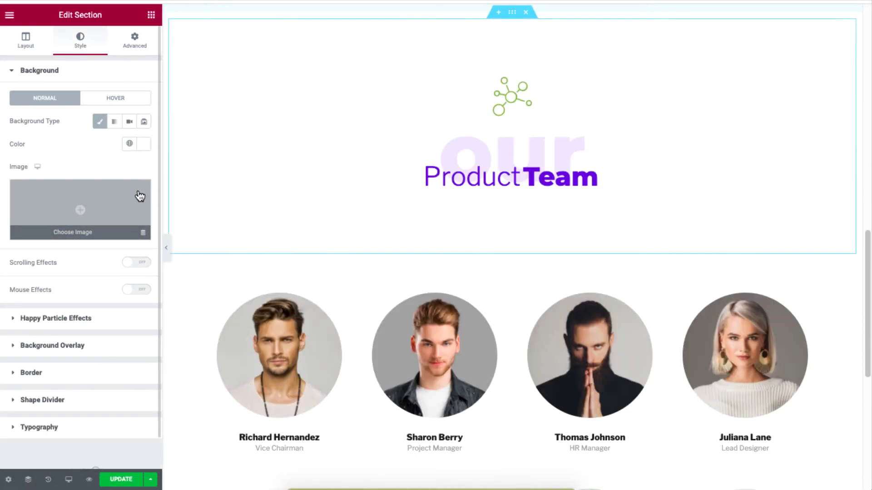
{"action": "left_click", "coordinate": [419, 183]}
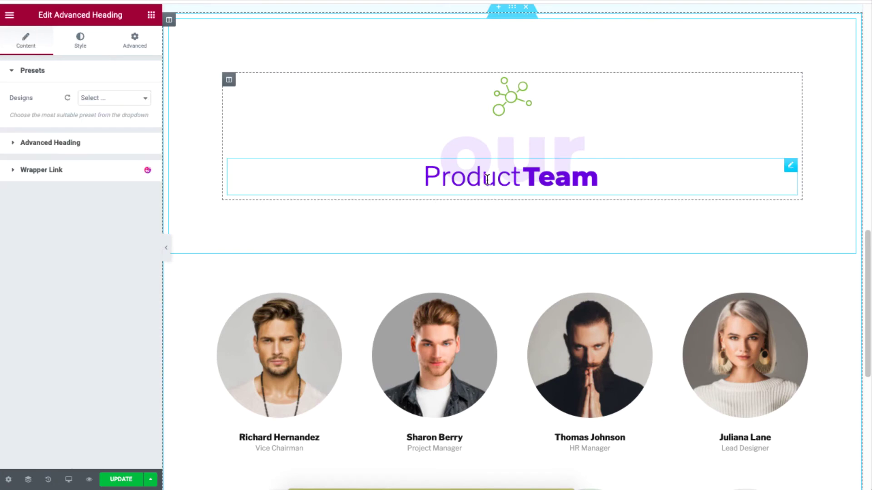
{"action": "left_click", "coordinate": [114, 141]}
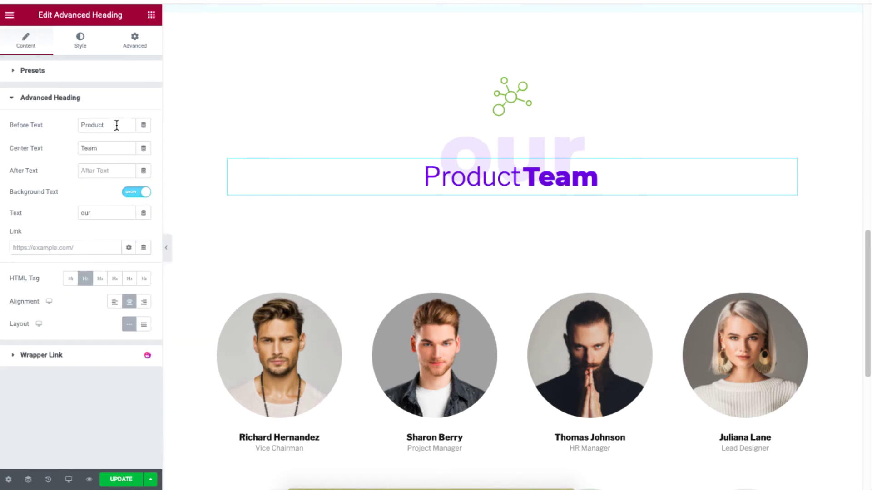
{"action": "double_click", "coordinate": [117, 125]}
{"action": "key", "text": "BackSpace"}
{"action": "double_click", "coordinate": [106, 149]}
{"action": "type", "text": "Experts"}
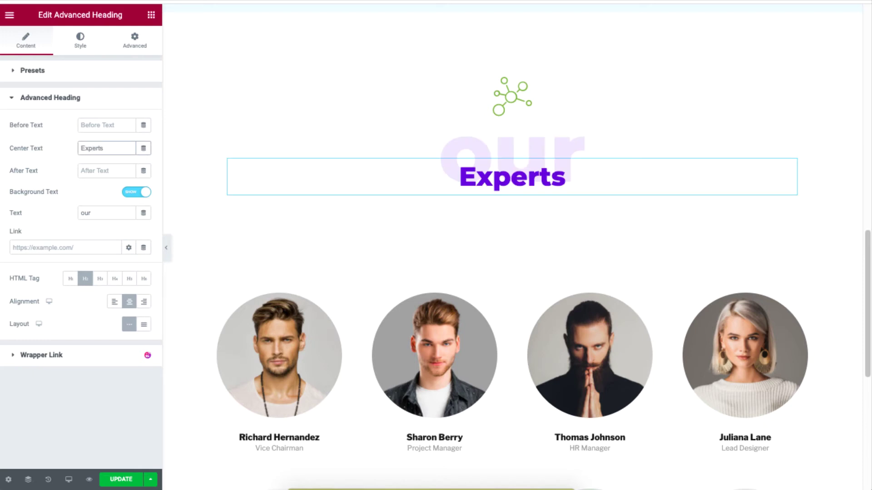
Step: Delete the upper row of four team members from the Experts section
{"action": "left_click", "coordinate": [282, 150]}
{"action": "scroll", "coordinate": [454, 227], "scroll_direction": "down", "scroll_amount": 5}
{"action": "left_click", "coordinate": [545, 223]}
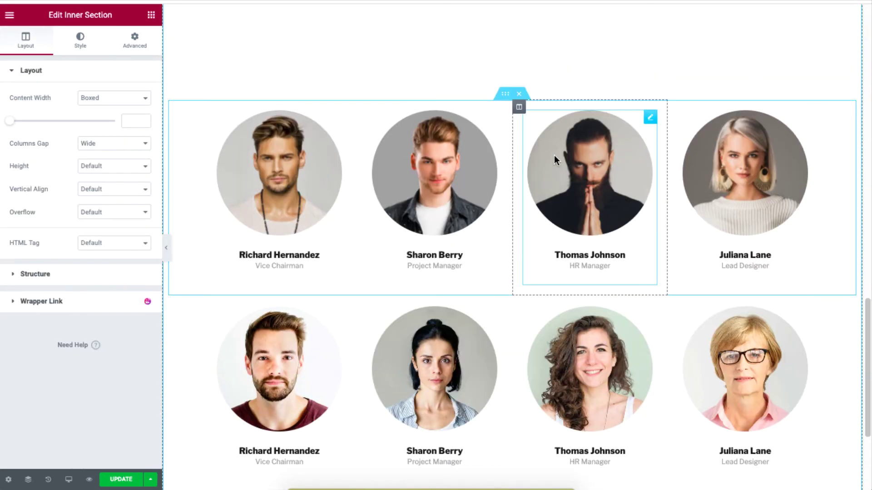
{"action": "left_click", "coordinate": [519, 93]}
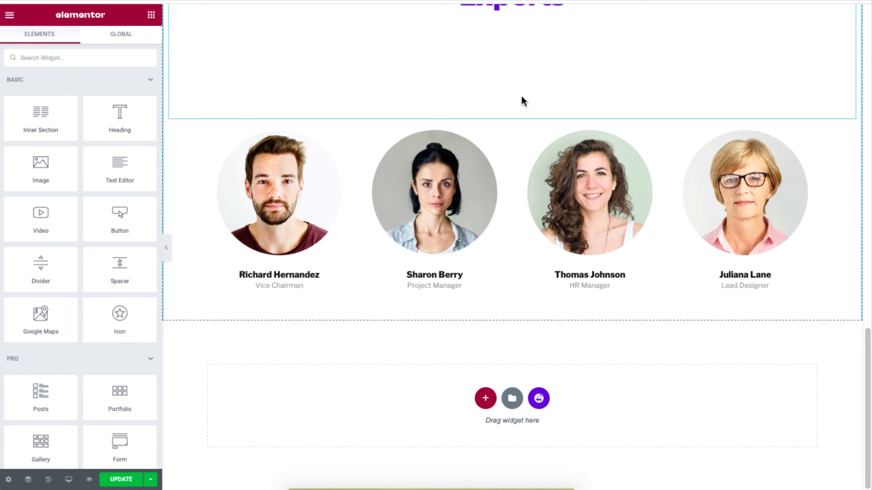
Step: Upload 6.jpeg and set it as the photo of the third team member in the remaining row
{"action": "left_click", "coordinate": [601, 194]}
{"action": "left_click", "coordinate": [94, 141]}
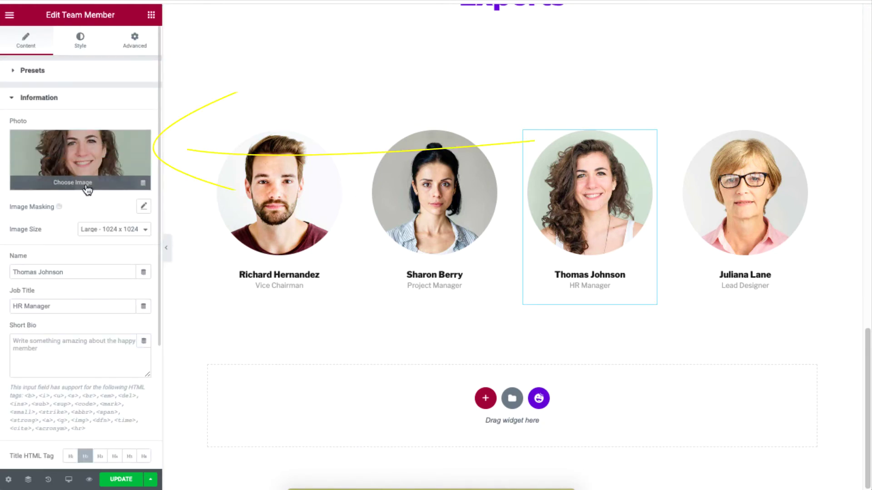
{"action": "left_click", "coordinate": [87, 190]}
{"action": "left_click", "coordinate": [143, 148]}
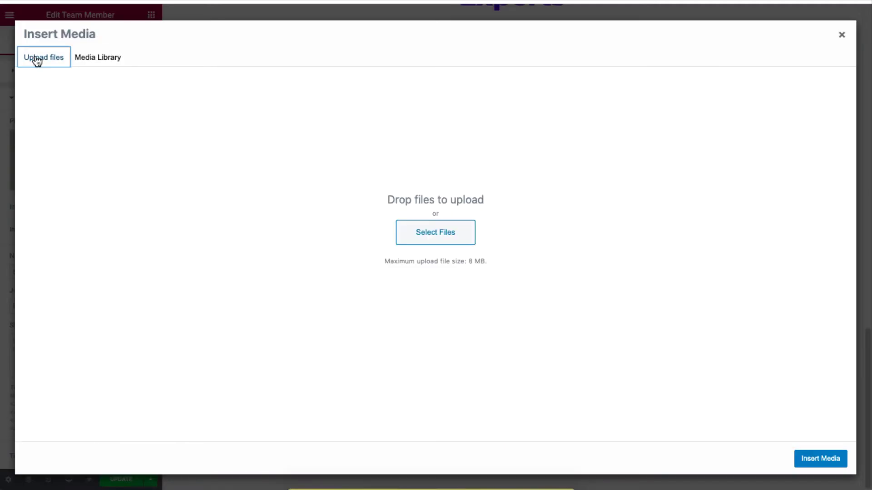
{"action": "left_click", "coordinate": [450, 239]}
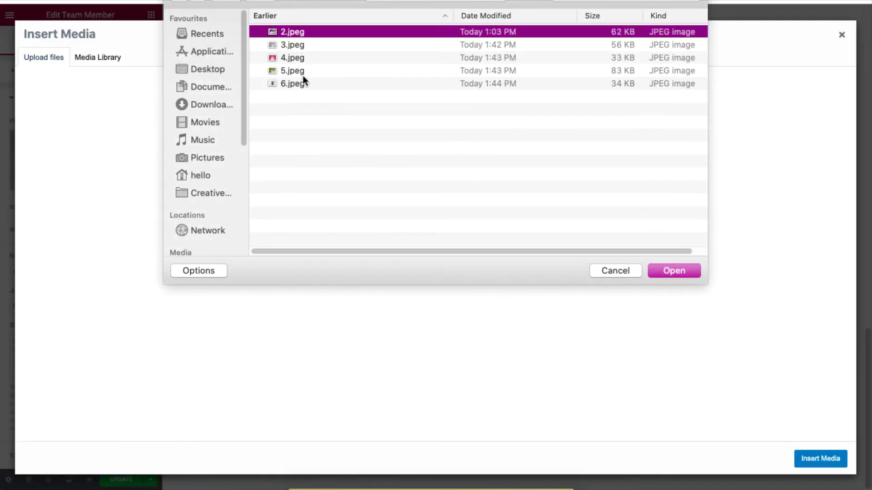
{"action": "left_click", "coordinate": [302, 82]}
{"action": "left_click", "coordinate": [678, 271]}
{"action": "left_click", "coordinate": [821, 459]}
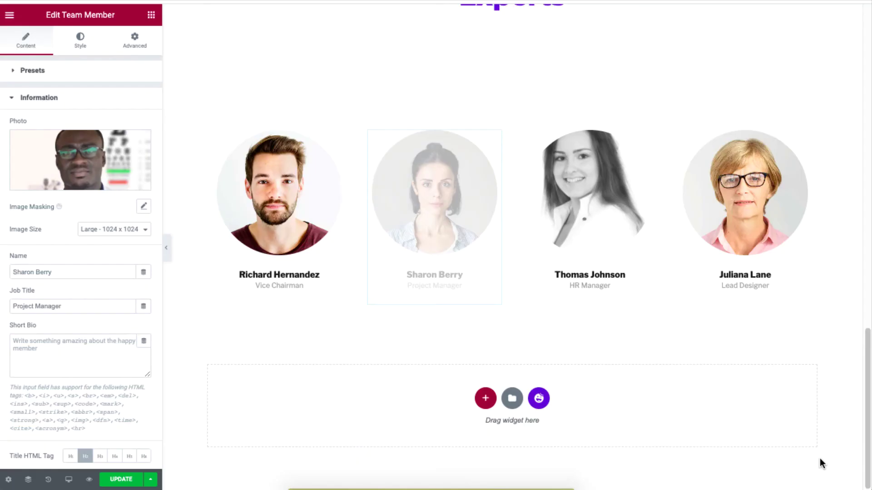
Step: Replace the first team member's given name with "Dr", keeping the surname
{"action": "left_click", "coordinate": [309, 289]}
{"action": "double_click", "coordinate": [307, 275]}
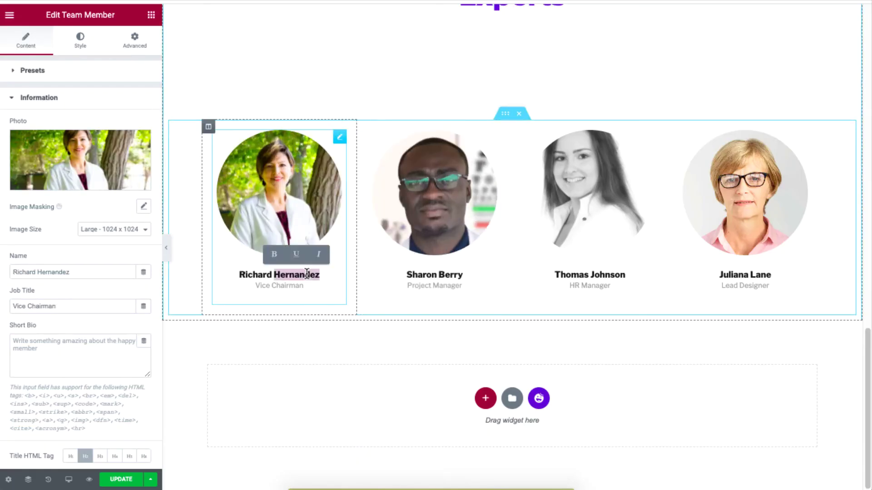
{"action": "double_click", "coordinate": [250, 274]}
{"action": "type", "text": "Dr"}
Step: Put "Dr." before the second team member's given name and remove the surname
{"action": "left_click", "coordinate": [439, 272]}
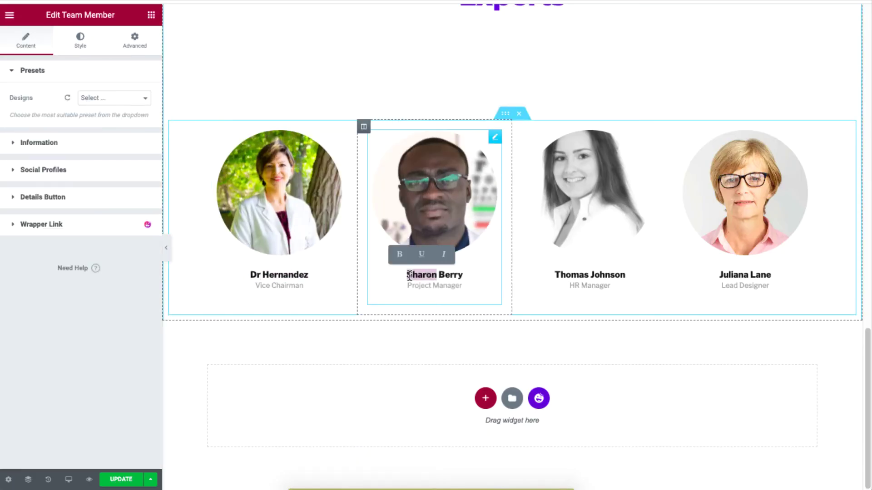
{"action": "left_click", "coordinate": [407, 276]}
{"action": "type", "text": "Dr."}
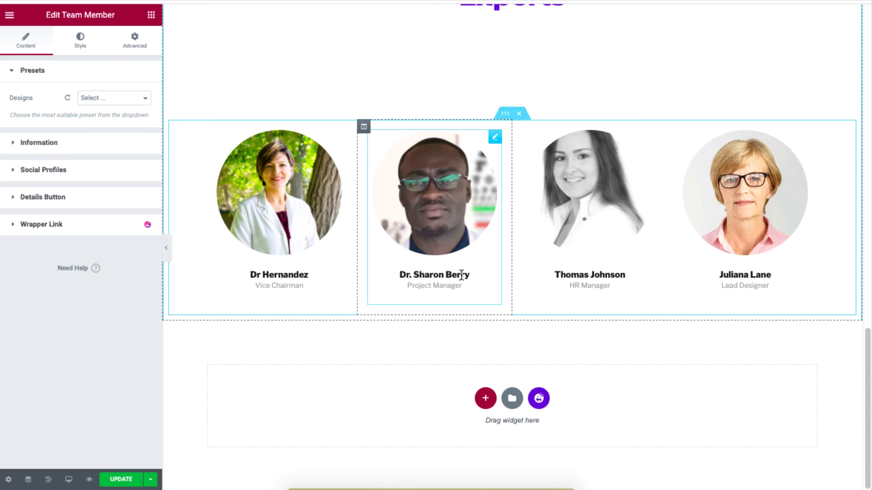
{"action": "double_click", "coordinate": [454, 275]}
{"action": "key", "text": "BackSpace"}
Step: Replace the given names of the third and fourth team members with "Dr.", keeping their surnames
{"action": "double_click", "coordinate": [567, 276]}
{"action": "type", "text": "Dr."}
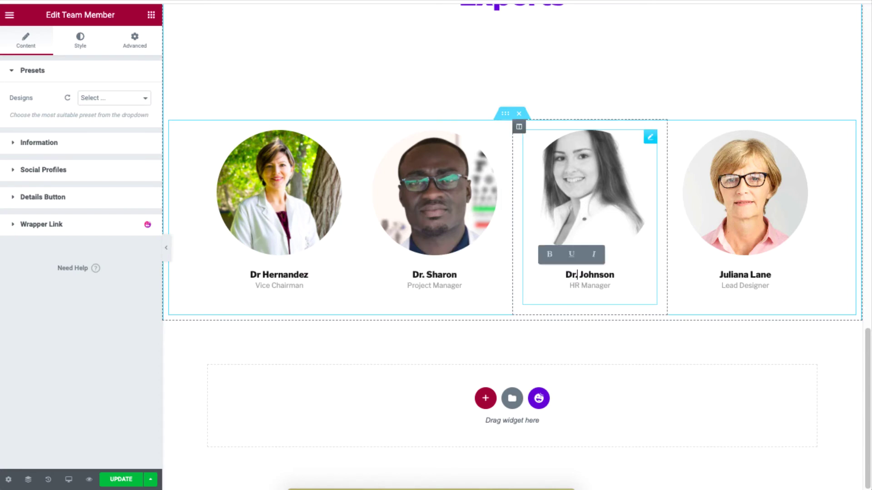
{"action": "left_click", "coordinate": [728, 274]}
{"action": "right_click", "coordinate": [728, 276]}
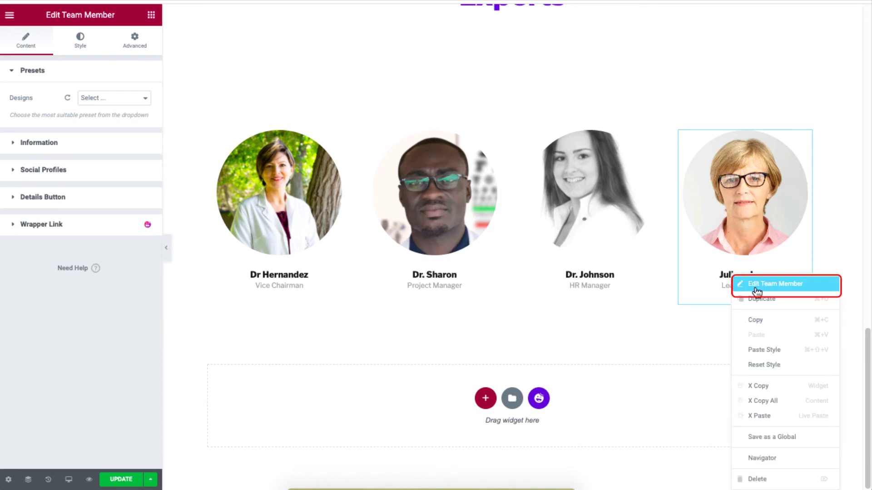
{"action": "left_click", "coordinate": [754, 286]}
{"action": "left_click", "coordinate": [62, 142]}
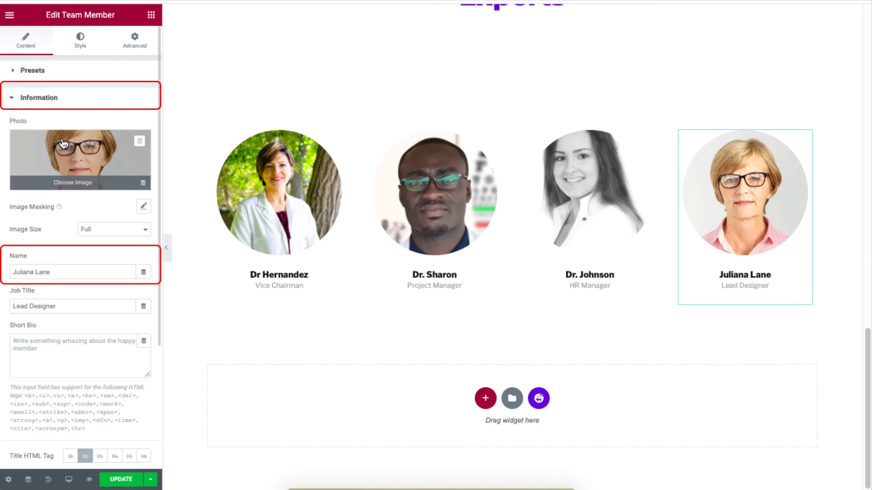
{"action": "double_click", "coordinate": [22, 272]}
{"action": "type", "text": "Dr."}
Step: Clear the job titles of all four team members in the Experts section
{"action": "double_click", "coordinate": [288, 286]}
{"action": "triple_click", "coordinate": [288, 286]}
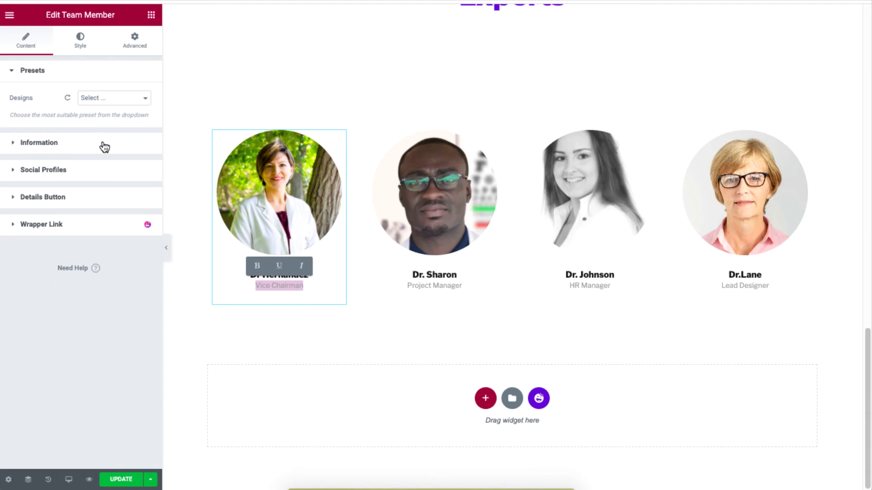
{"action": "left_click", "coordinate": [105, 145]}
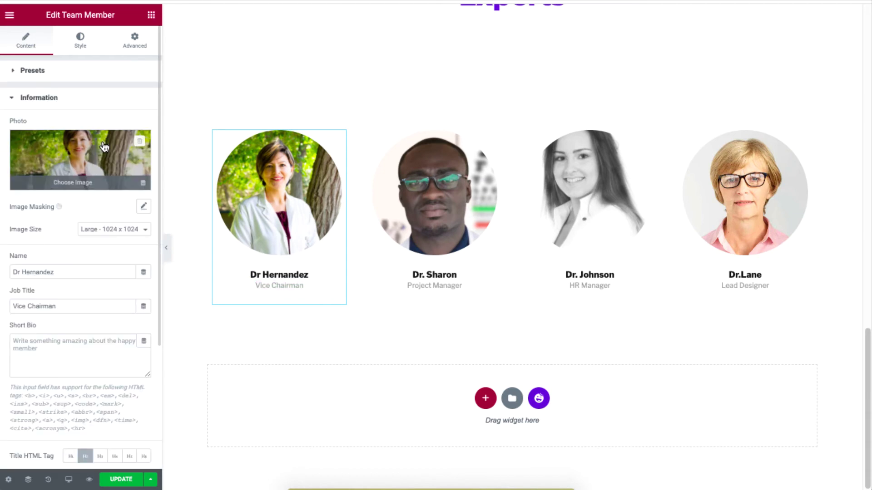
{"action": "triple_click", "coordinate": [99, 303]}
{"action": "key", "text": "BackSpace"}
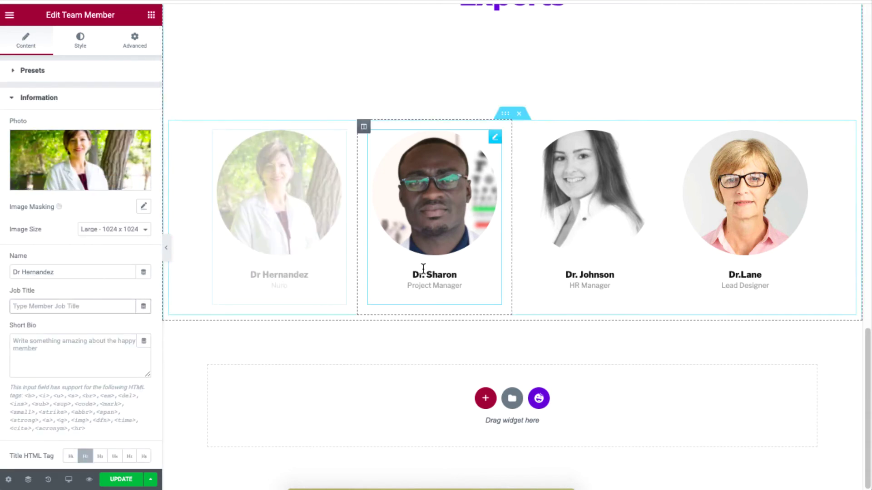
{"action": "left_click", "coordinate": [437, 280]}
{"action": "left_click", "coordinate": [91, 141]}
{"action": "triple_click", "coordinate": [88, 306]}
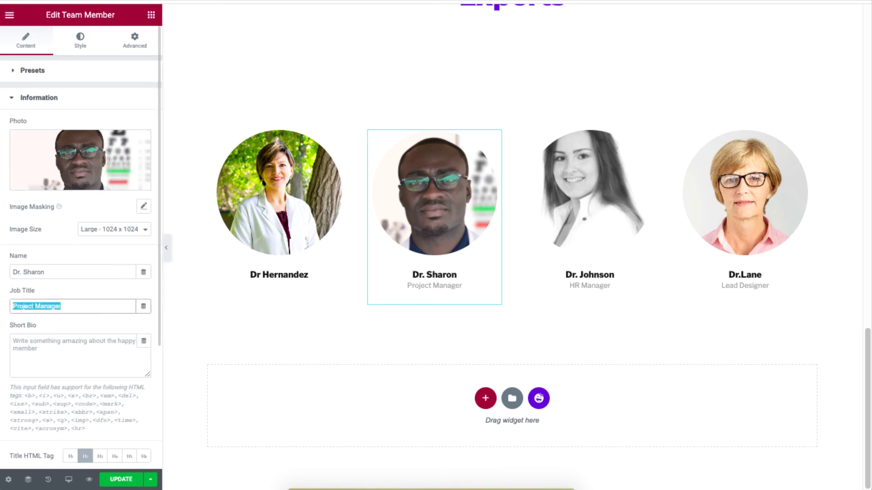
{"action": "key", "text": "BackSpace"}
{"action": "left_click", "coordinate": [609, 290]}
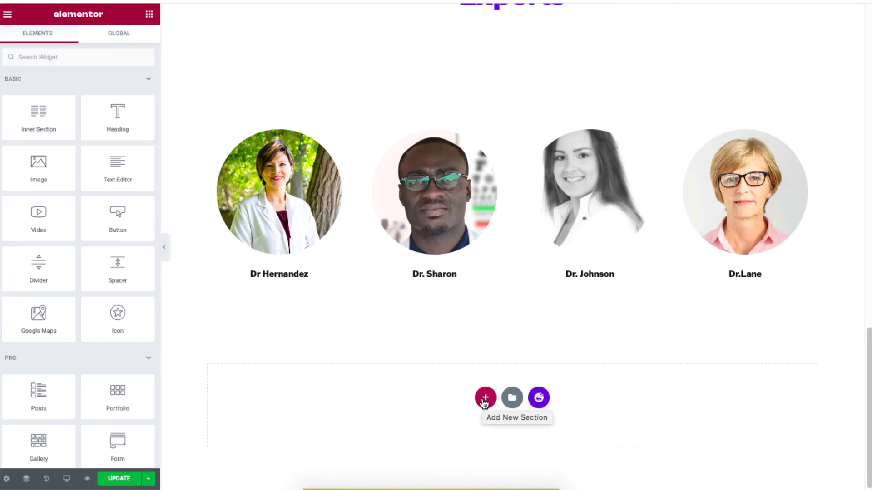
Step: Add a new single-column section below the team members and place an Advanced Heading widget in it
{"action": "left_click", "coordinate": [486, 398]}
{"action": "left_click", "coordinate": [358, 374]}
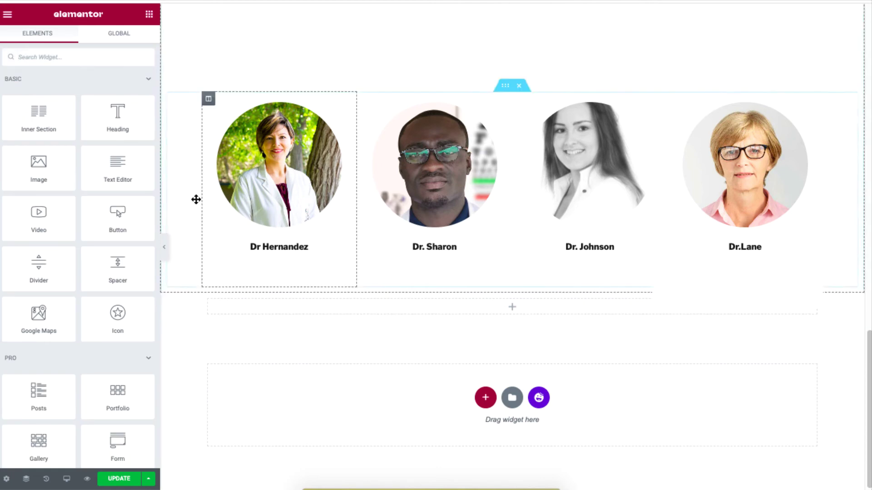
{"action": "type", "text": "adv"}
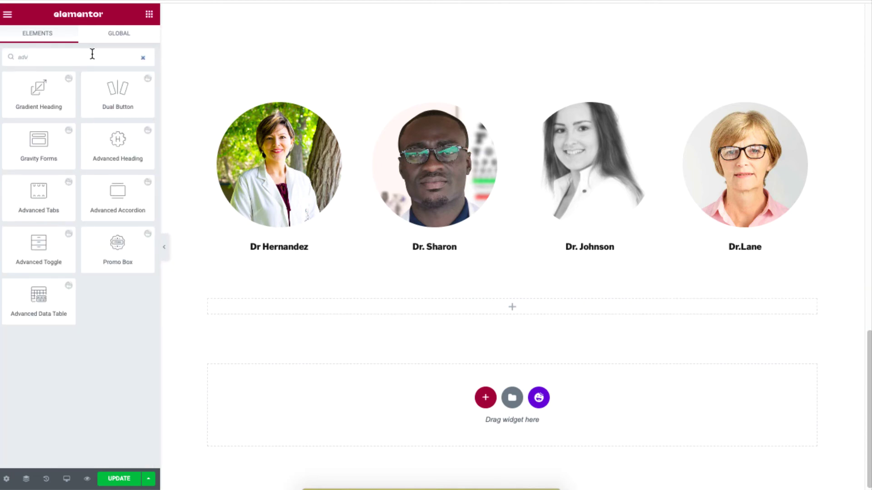
{"action": "left_click_drag", "start_coordinate": [121, 141], "coordinate": [415, 312]}
{"action": "left_click_drag", "start_coordinate": [418, 319], "coordinate": [417, 319]}
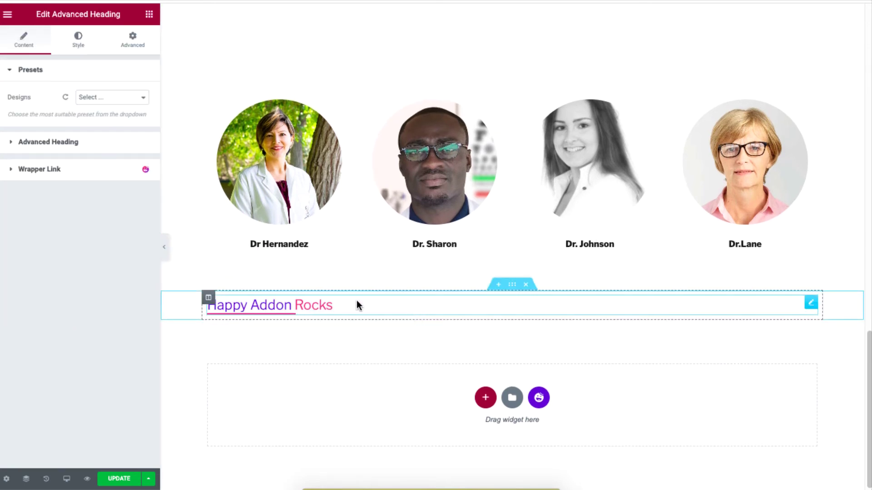
Step: Apply the Design 8 preset to the new heading and make it read "Find Us", with "Find" as center text, "Us" as after text and no before text
{"action": "left_click", "coordinate": [126, 98]}
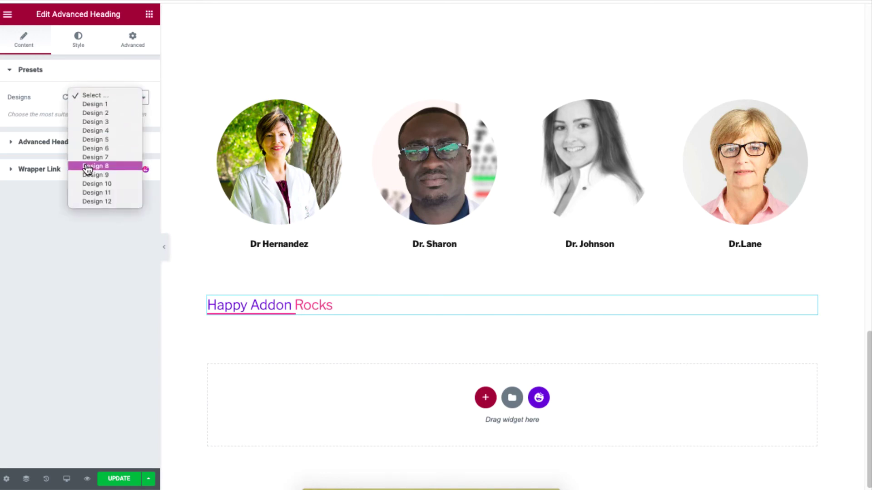
{"action": "left_click", "coordinate": [123, 167]}
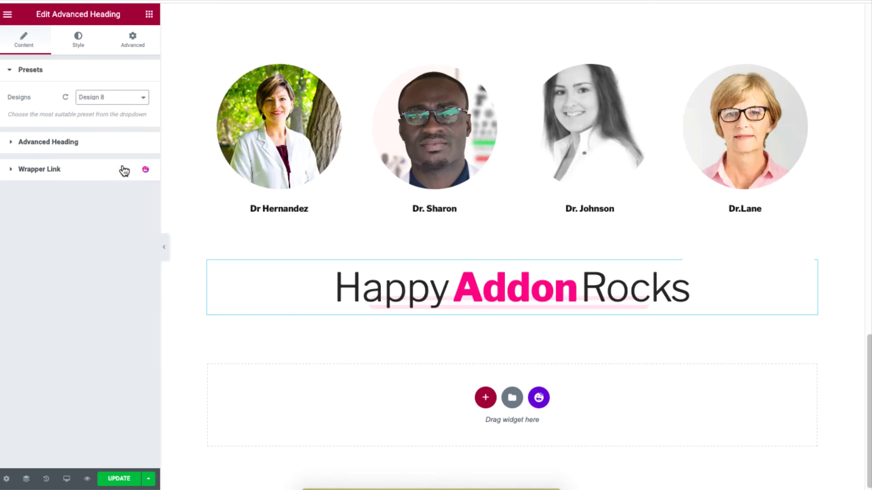
{"action": "double_click", "coordinate": [109, 170]}
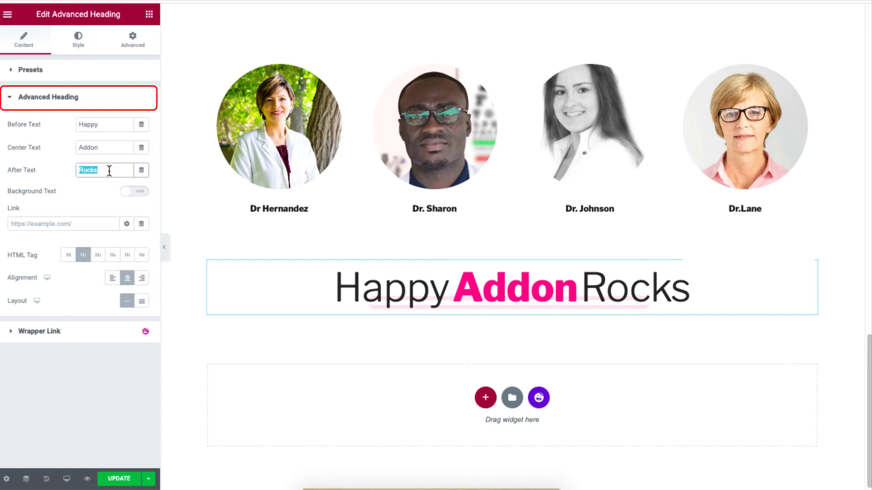
{"action": "type", "text": "Us"}
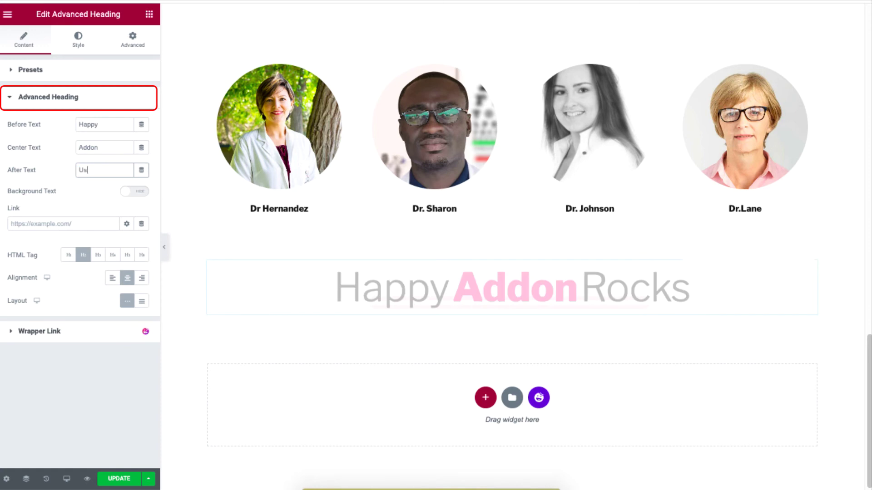
{"action": "double_click", "coordinate": [103, 123]}
{"action": "key", "text": "BackSpace"}
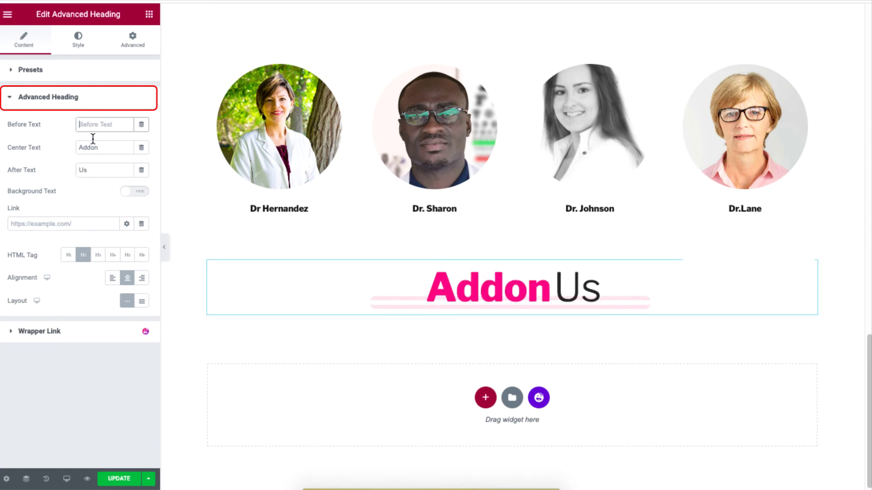
{"action": "double_click", "coordinate": [97, 147]}
{"action": "type", "text": "Find"}
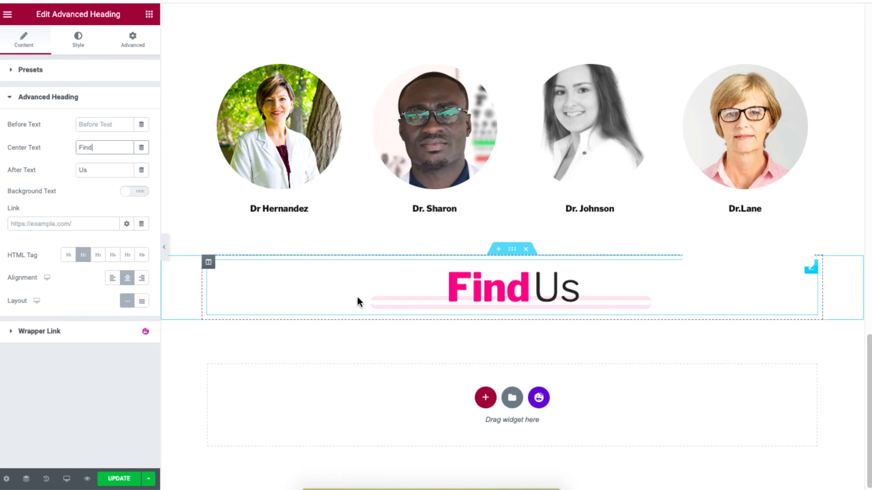
Step: Add a new single-column section below the Find Us heading and place a Google Maps widget in it
{"action": "left_click", "coordinate": [485, 398]}
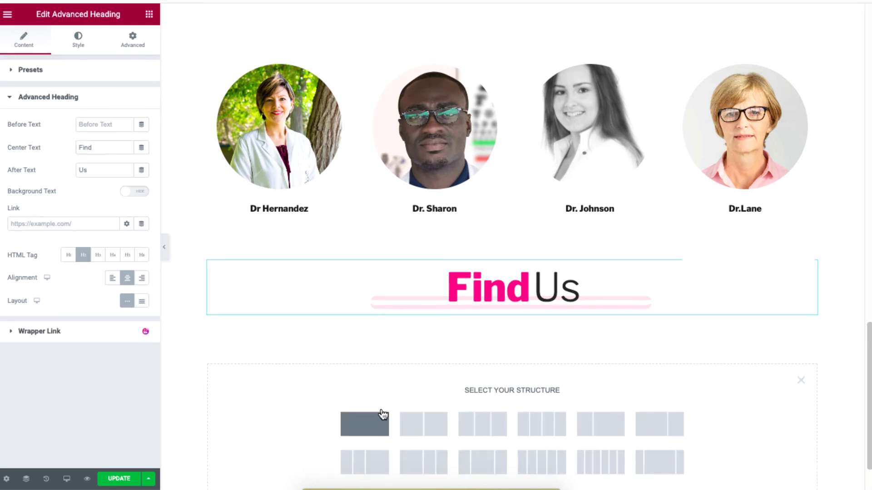
{"action": "left_click", "coordinate": [361, 431]}
{"action": "left_click", "coordinate": [351, 340]}
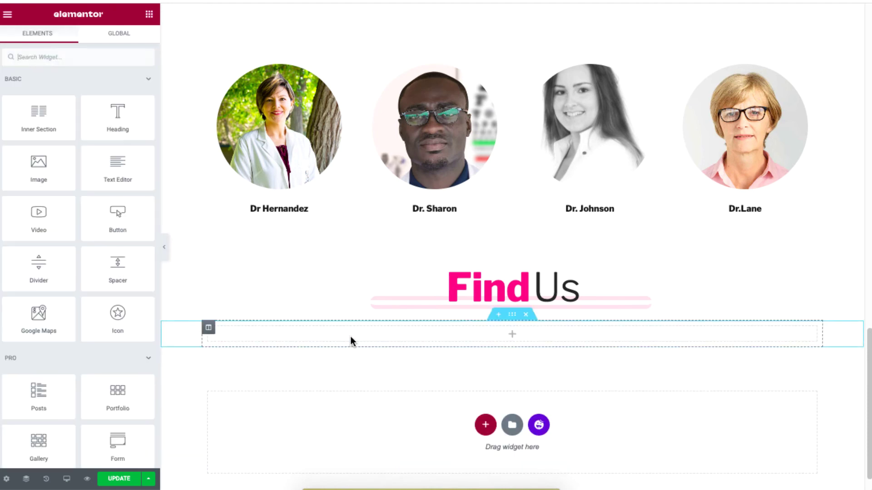
{"action": "left_click_drag", "start_coordinate": [39, 332], "coordinate": [409, 340]}
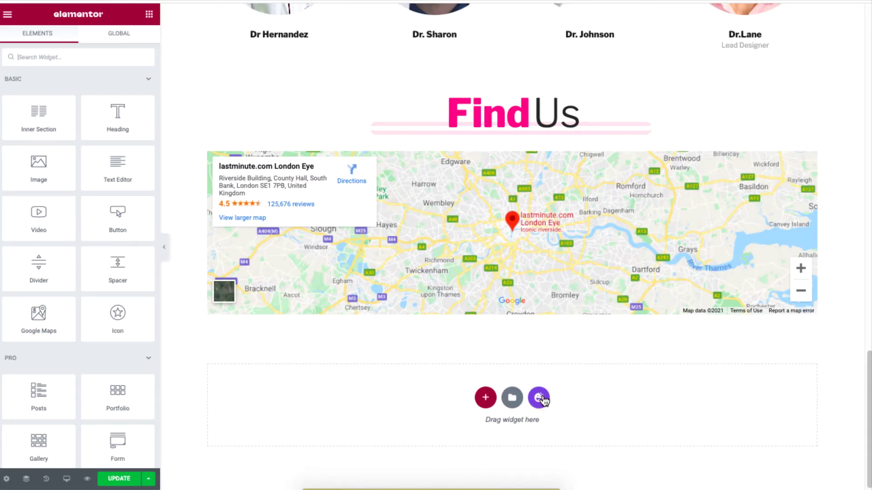
Step: Insert the light Happy Addons footer block with Get in Touch, Company and Instagram columns below the map
{"action": "left_click", "coordinate": [538, 398]}
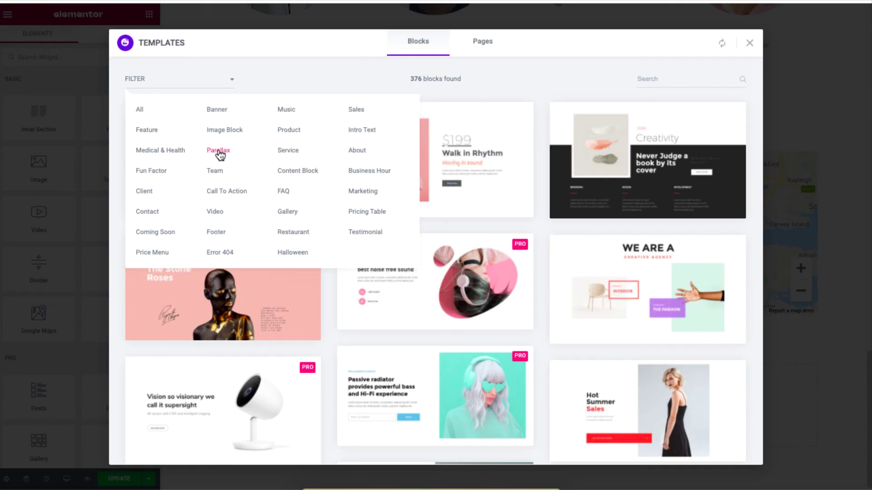
{"action": "left_click", "coordinate": [221, 233]}
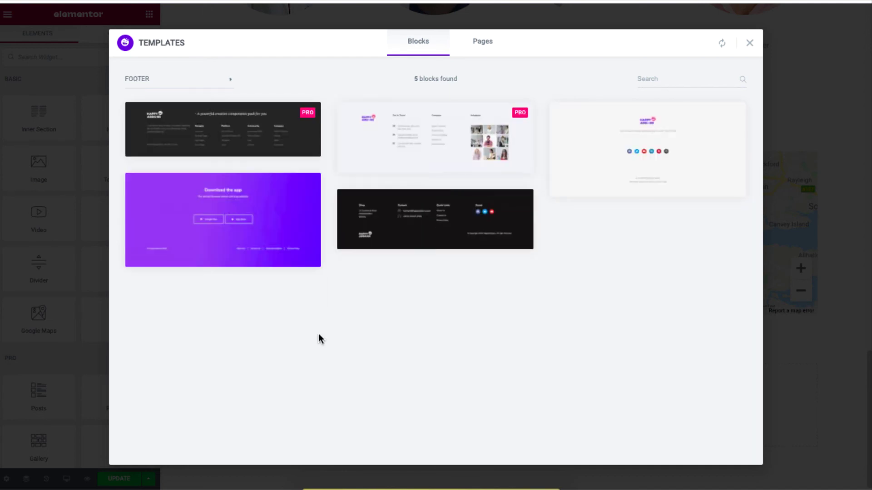
{"action": "mouse_move", "coordinate": [453, 133]}
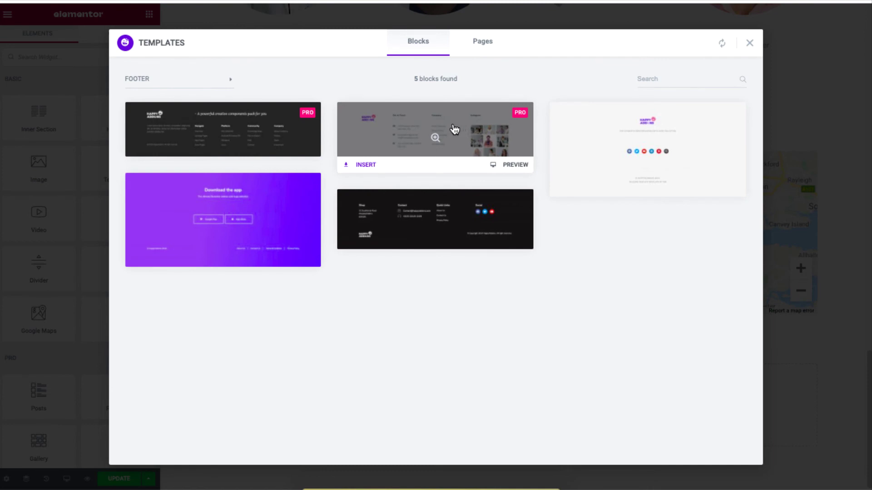
{"action": "left_click", "coordinate": [357, 164]}
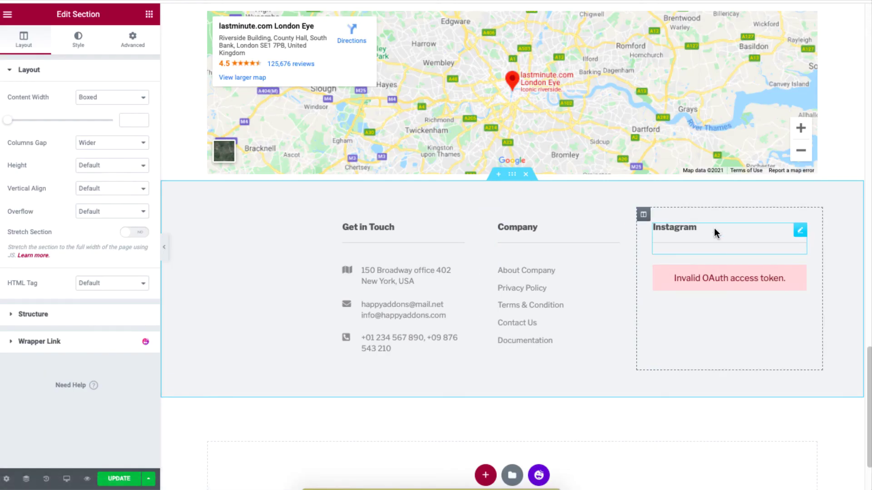
Step: Delete the Instagram column from the footer section
{"action": "right_click", "coordinate": [714, 232]}
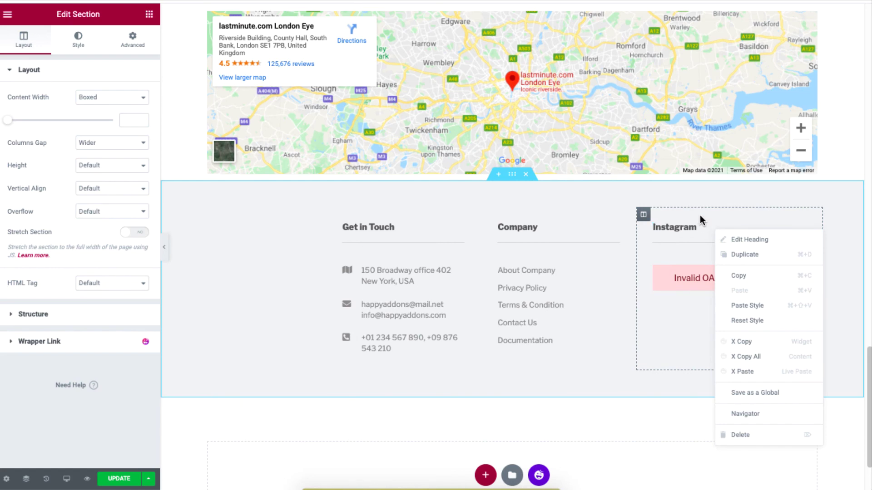
{"action": "right_click", "coordinate": [699, 215]}
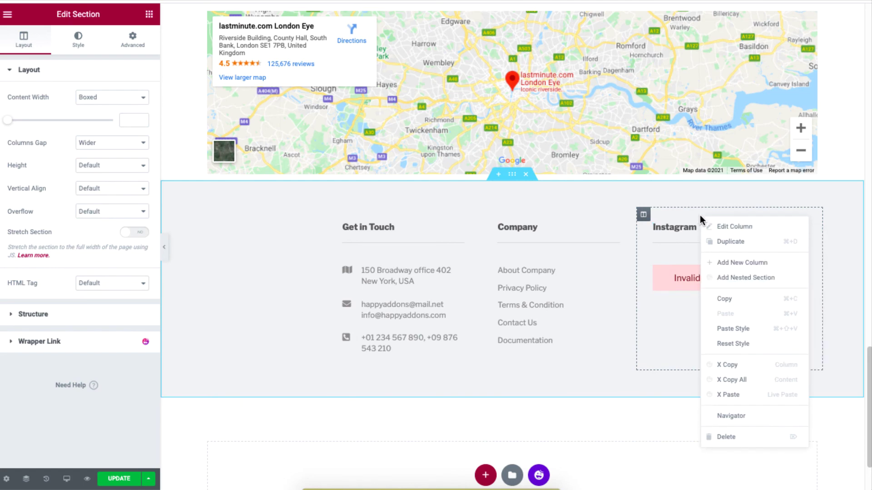
{"action": "left_click", "coordinate": [728, 433]}
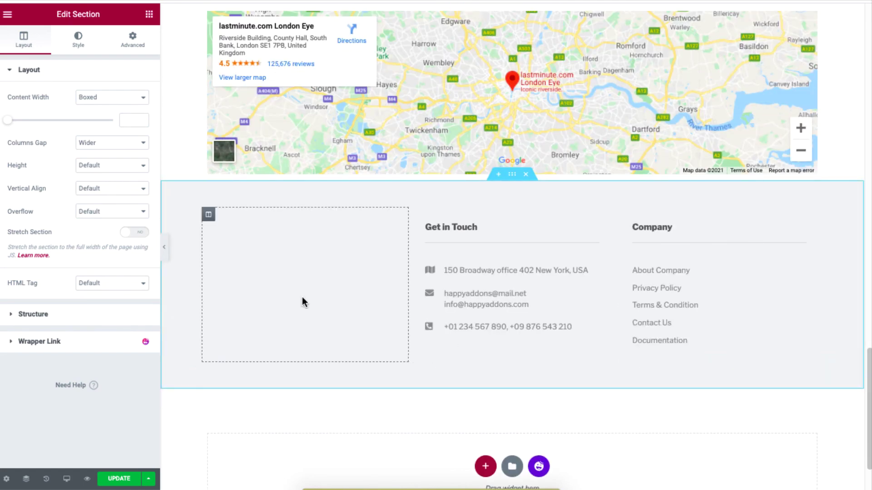
Step: Choose an image for the empty image widget in the footer's first column and review the whole page from the hero banner down
{"action": "left_click", "coordinate": [261, 230]}
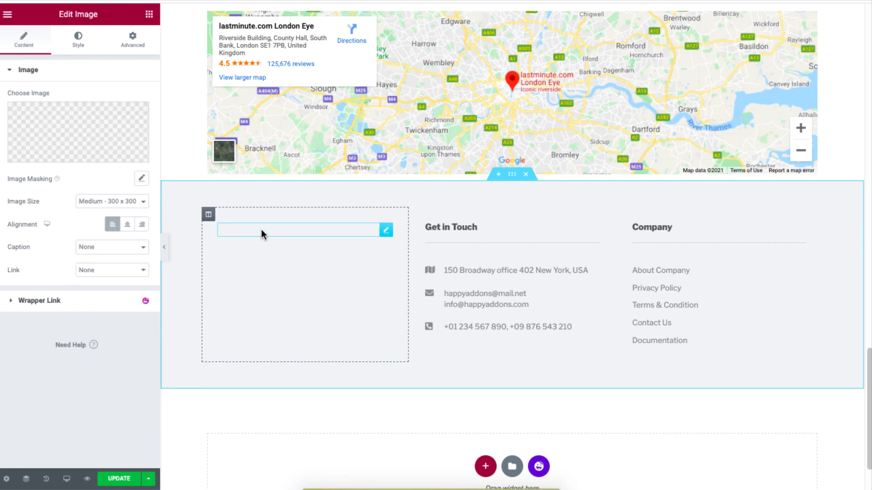
{"action": "left_click", "coordinate": [86, 156]}
{"action": "left_click", "coordinate": [556, 147]}
{"action": "left_click", "coordinate": [822, 458]}
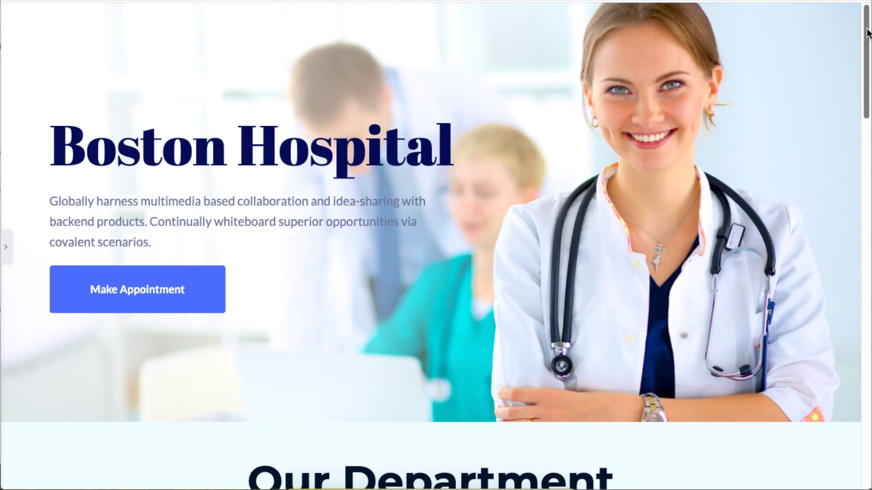
{"action": "left_click_drag", "start_coordinate": [867, 33], "coordinate": [868, 366]}
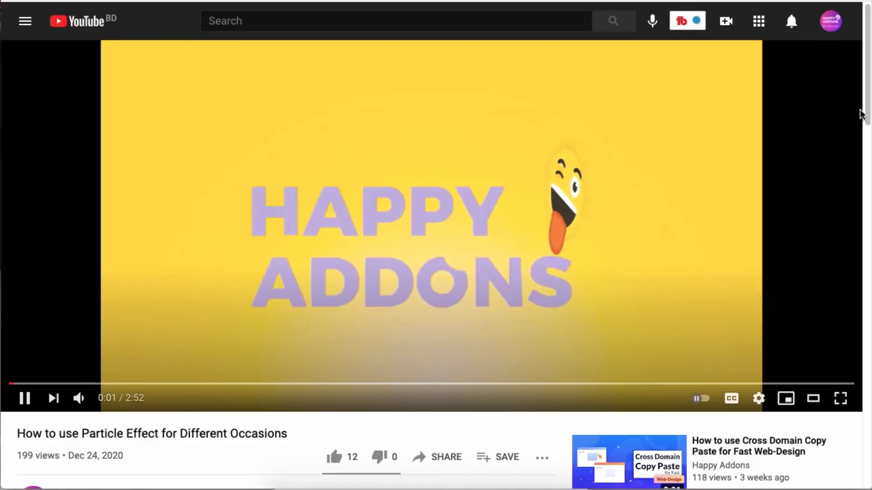
Step: On the Happy Addons YouTube video page, find the newsletter subscription line in the description and highlight it
{"action": "scroll", "coordinate": [367, 235], "scroll_direction": "down", "scroll_amount": 10}
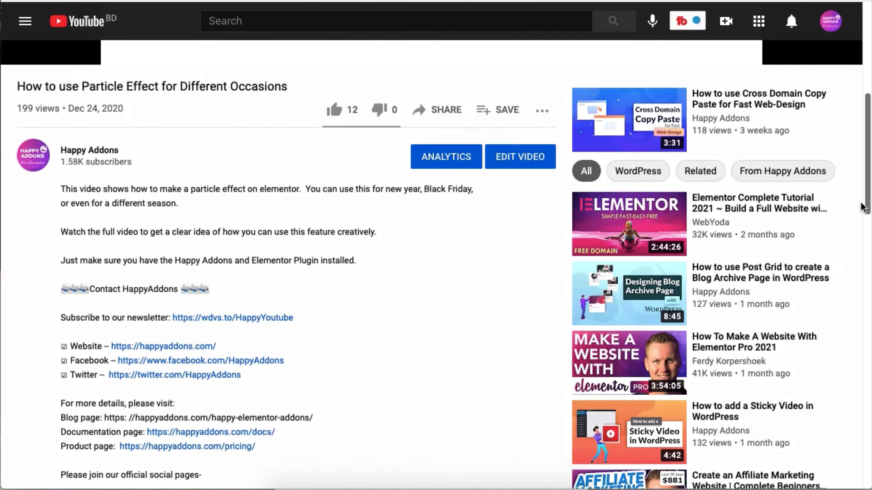
{"action": "left_click_drag", "start_coordinate": [293, 212], "coordinate": [61, 215]}
{"action": "triple_click", "coordinate": [136, 215]}
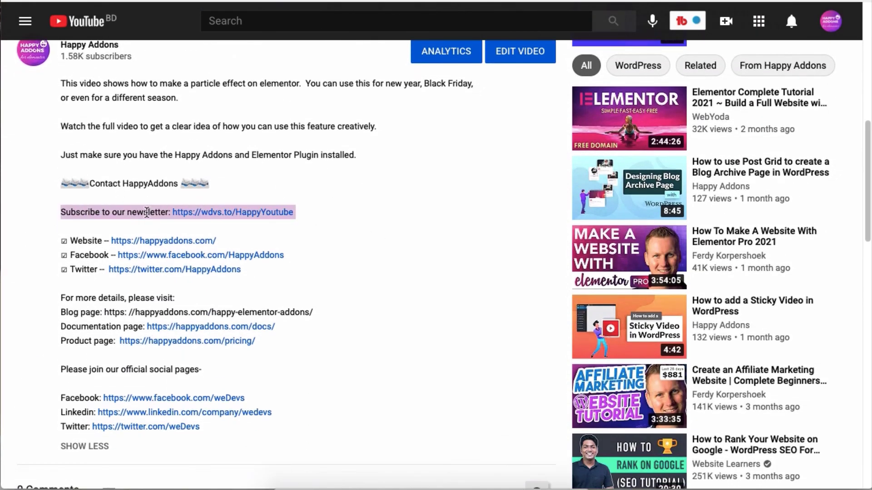